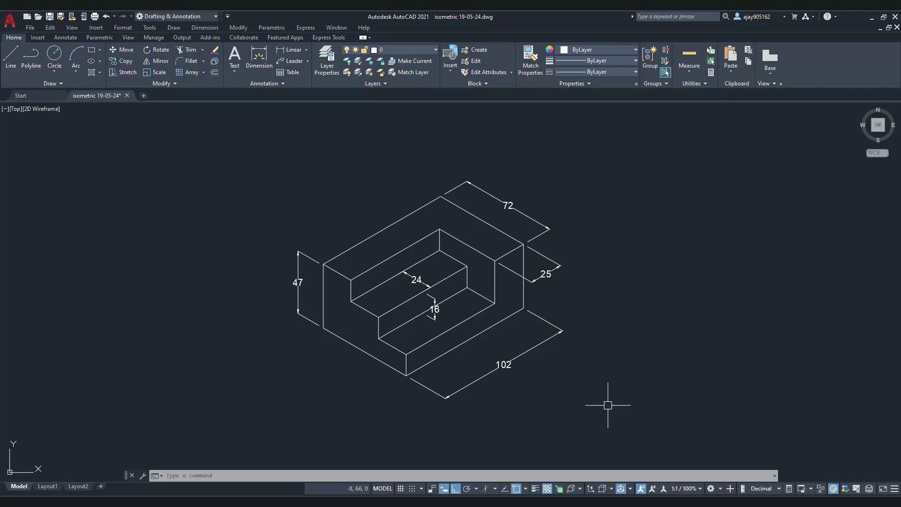
Erase all 30 objects of the dimensioned isometric block using a crossing window
left_click(610, 408)
left_click(270, 179)
key("Delete")
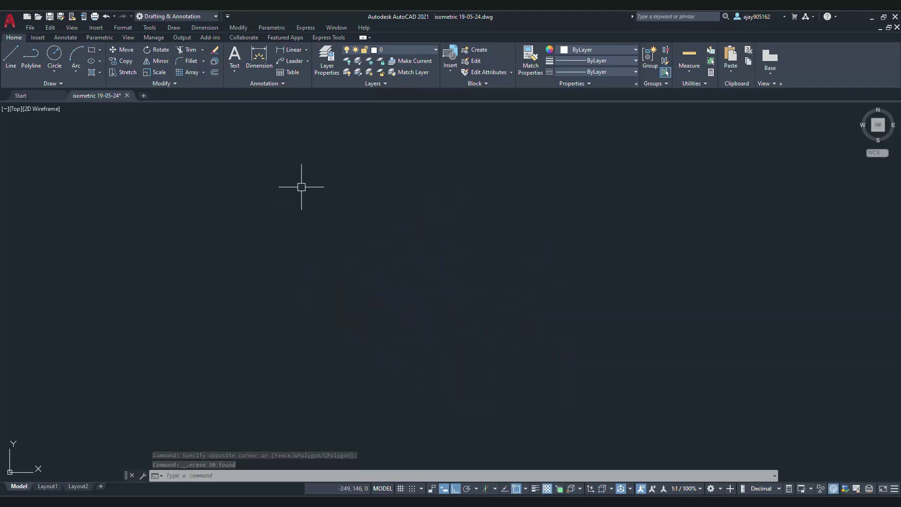
In Drawing Units (UN), set Decimal length type, 0 precision and Millimeters insertion scale
type("un")
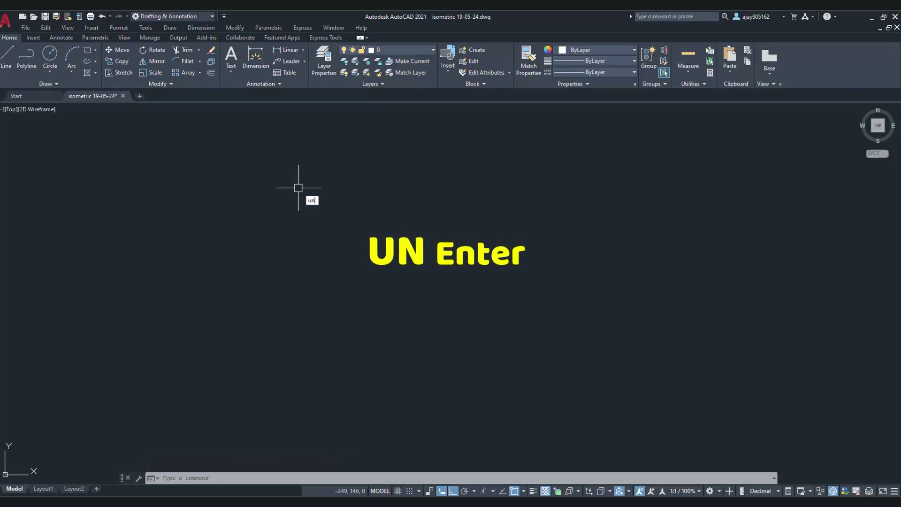
key("Return")
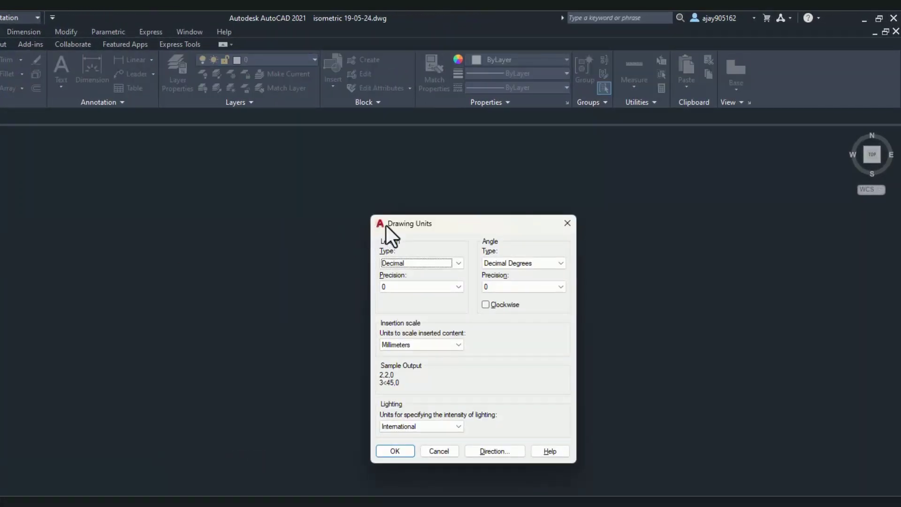
left_click_drag(454, 225, 406, 204)
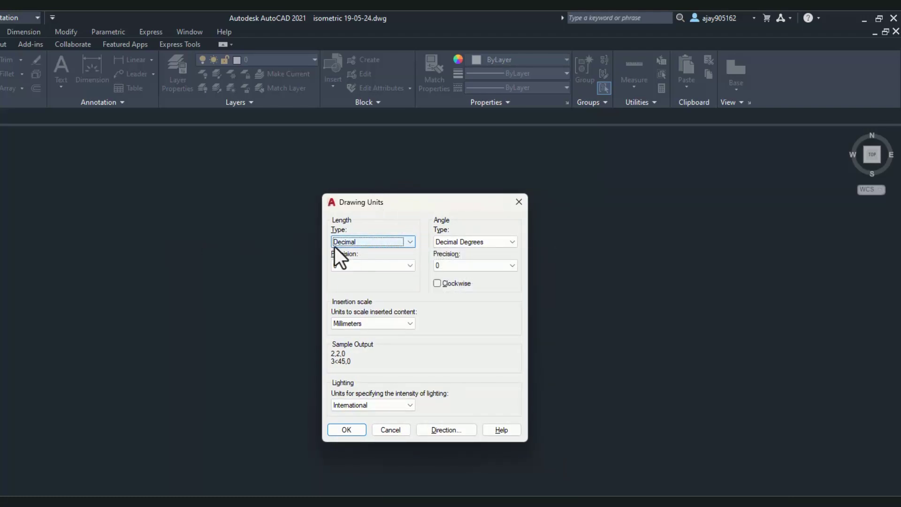
left_click(364, 241)
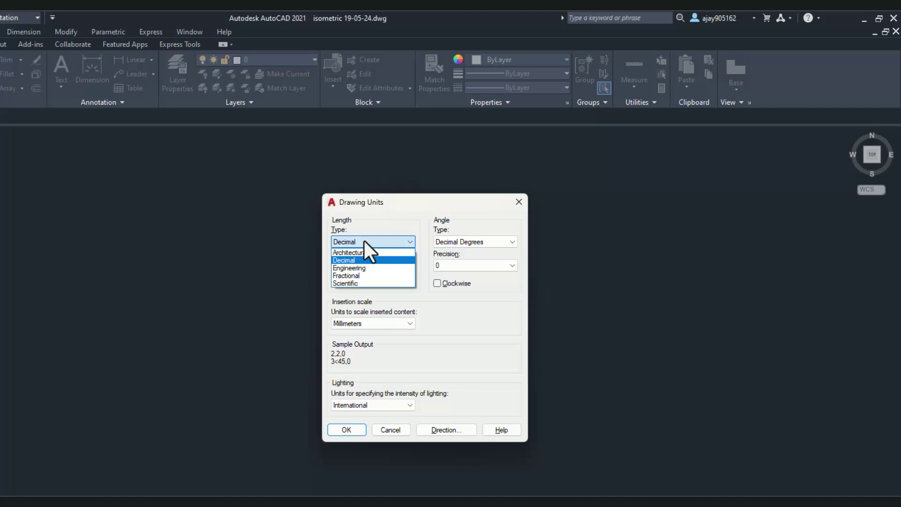
left_click(345, 261)
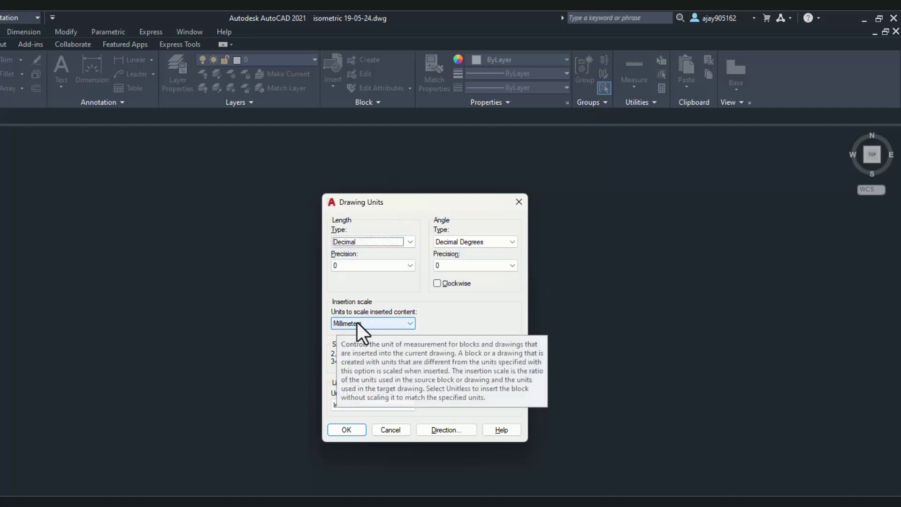
left_click(372, 322)
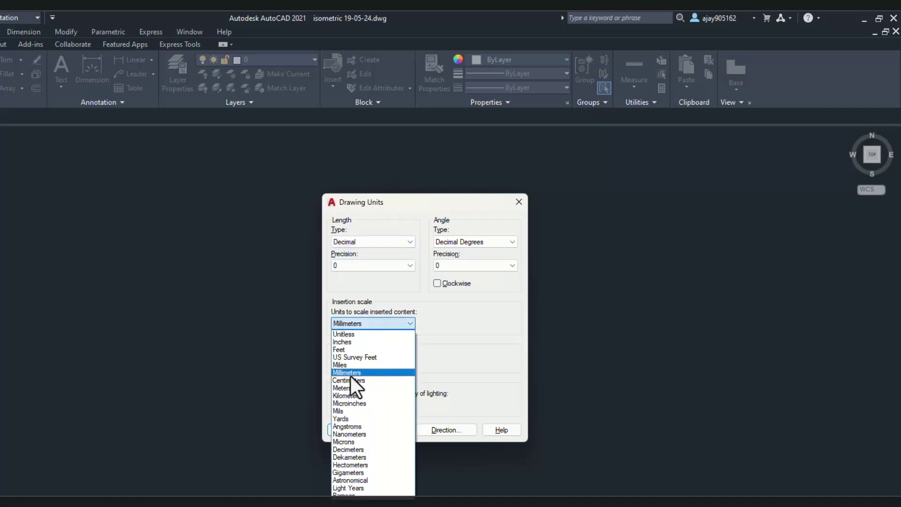
left_click(363, 371)
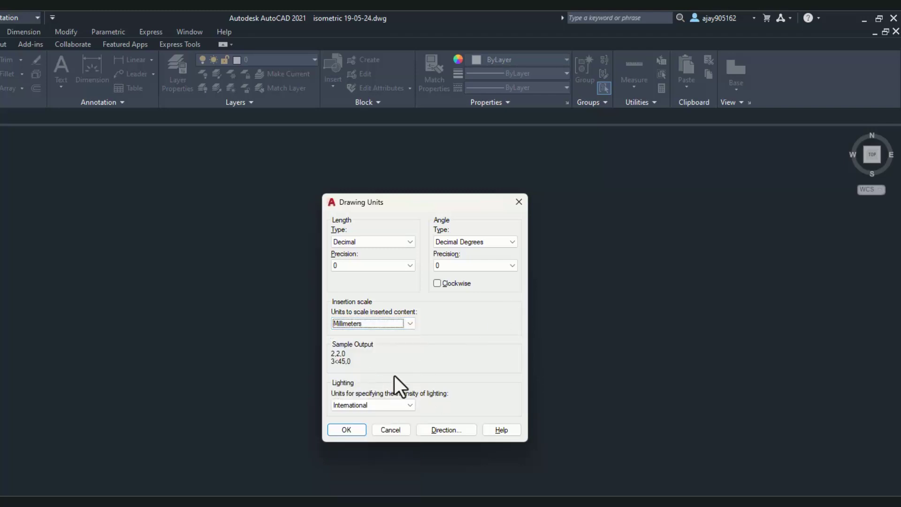
left_click(340, 429)
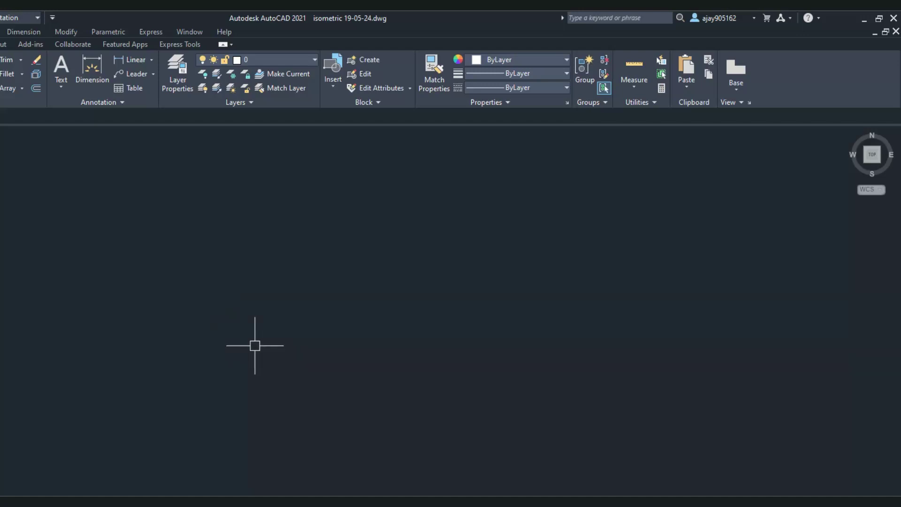
Enable Isometric snap in Drafting Settings (DS), then bring up the reference image
type("ds")
key("Return")
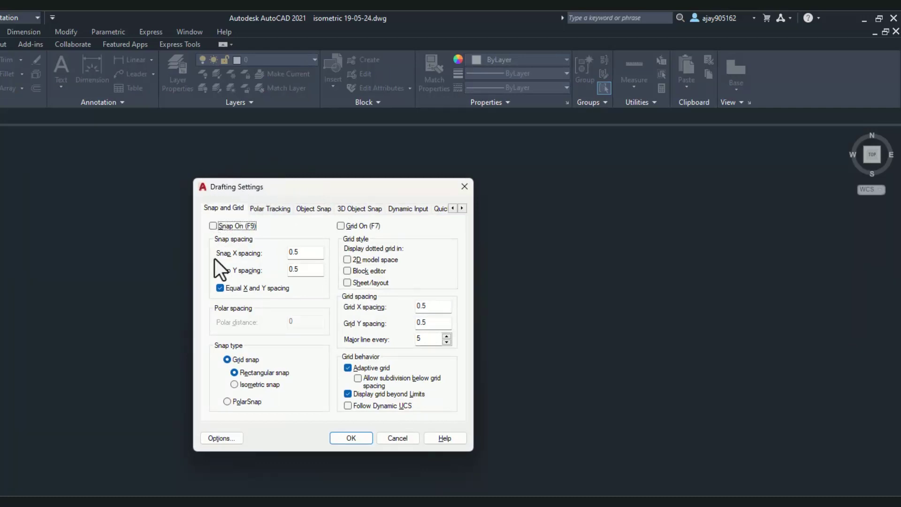
left_click(234, 385)
left_click(351, 438)
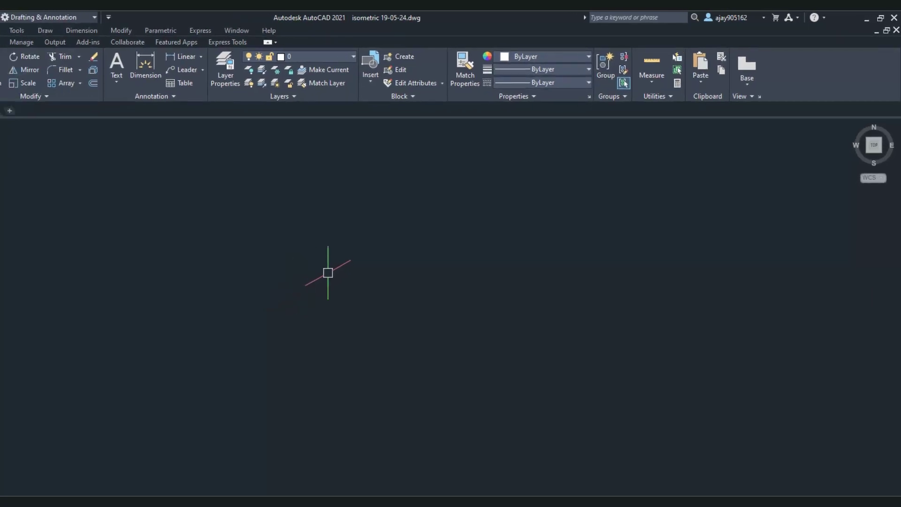
key("alt+Tab")
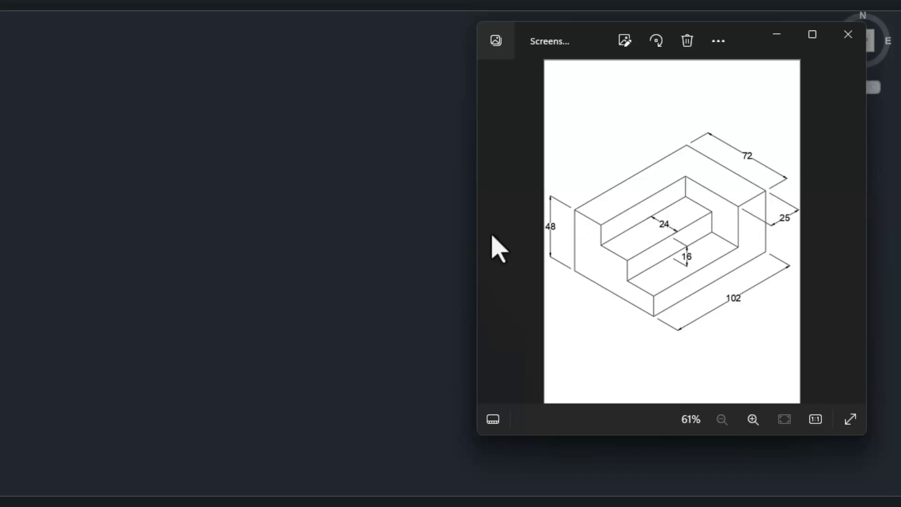
Start the outline with a 48-unit vertical edge from a chosen first point
left_click(472, 56)
type("l")
key("Return")
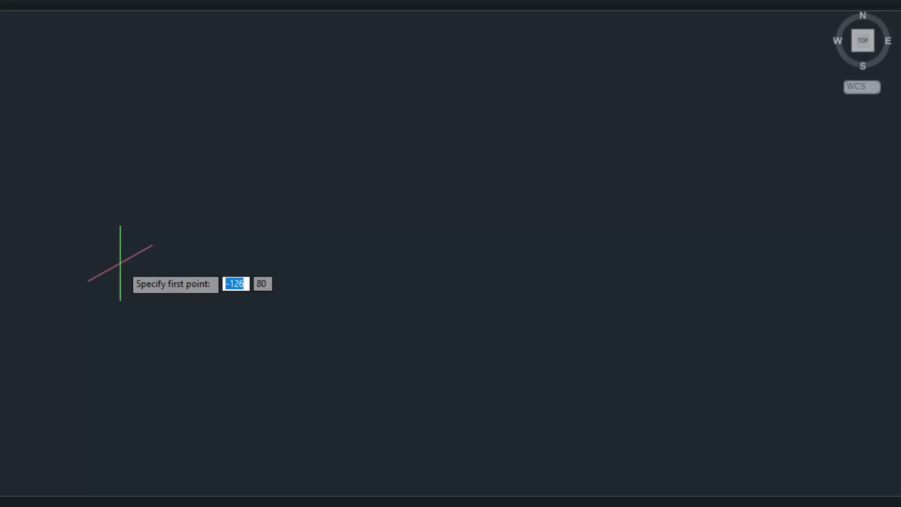
left_click(200, 192)
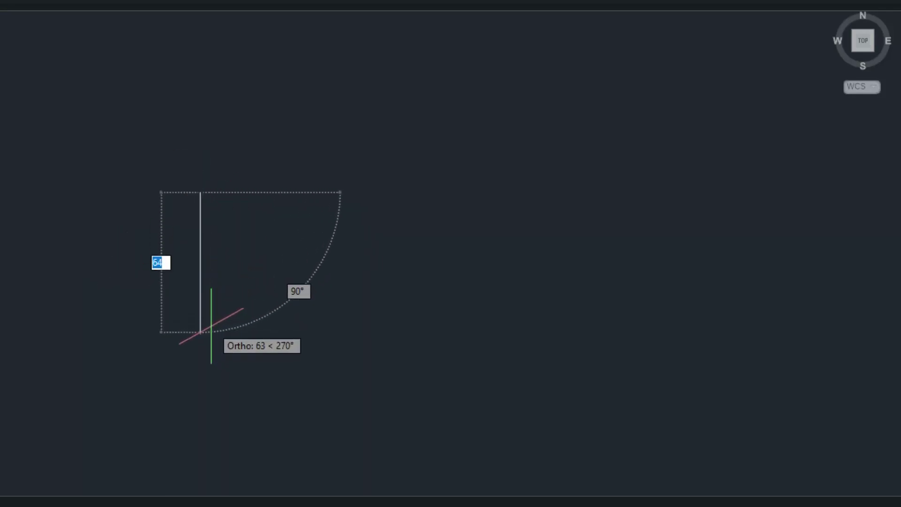
type("480")
key("BackSpace")
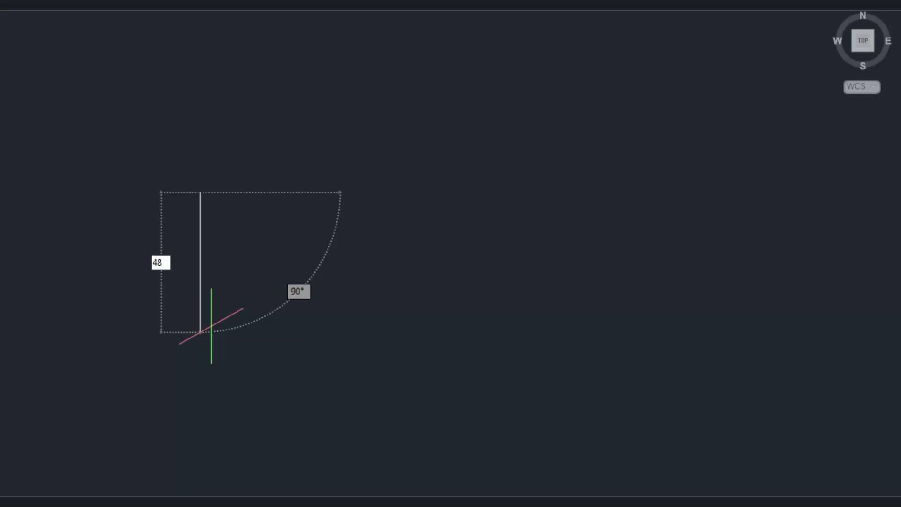
key("Return")
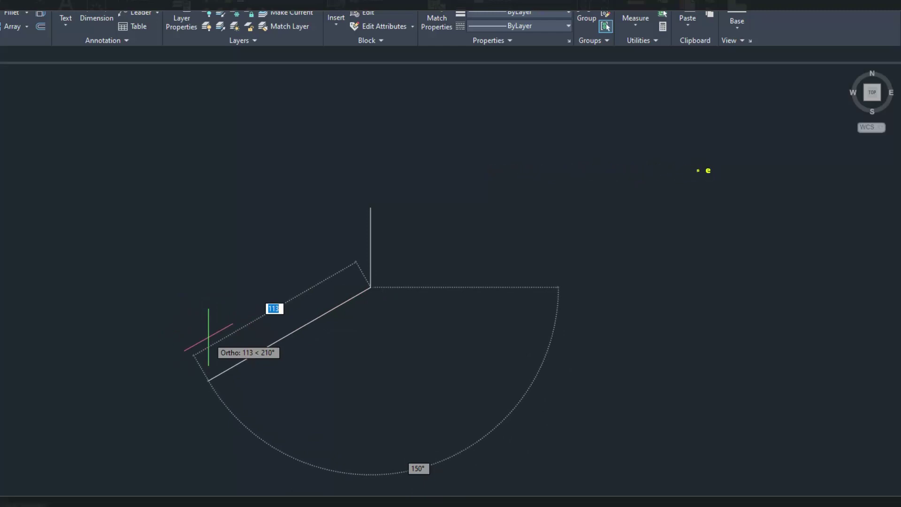
Continue with a 102-unit edge at 210°, a 16-unit vertical step and a 150° segment
type("102")
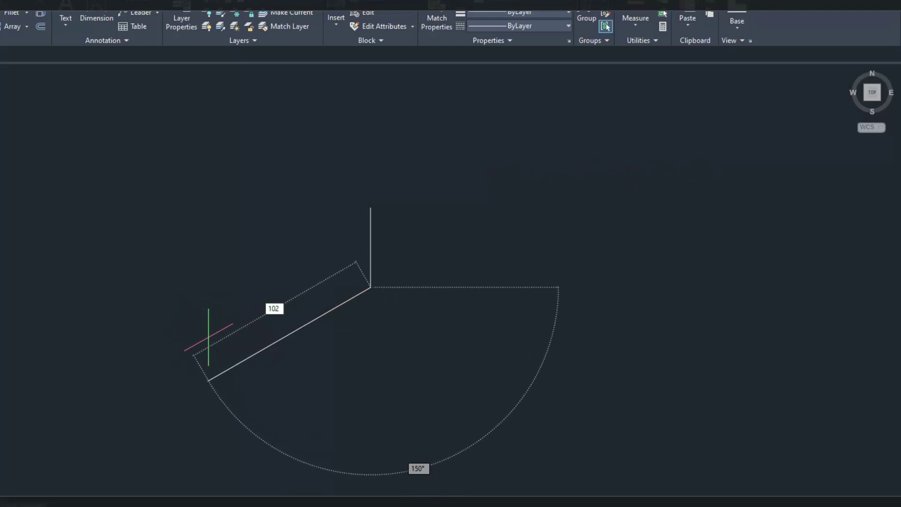
key("Return")
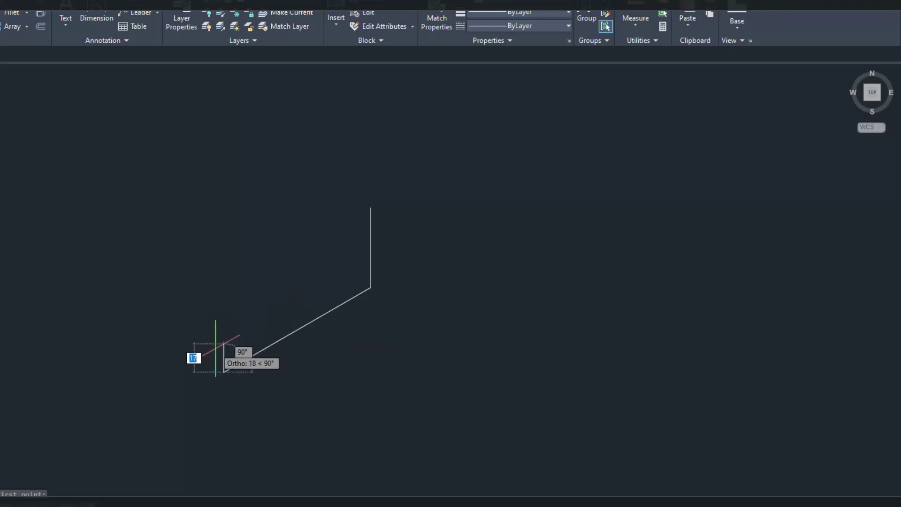
type("16")
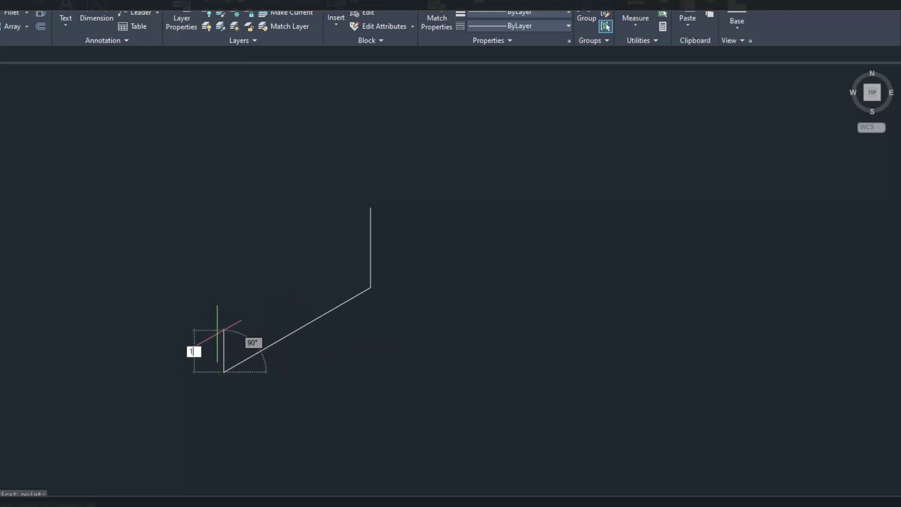
key("Return")
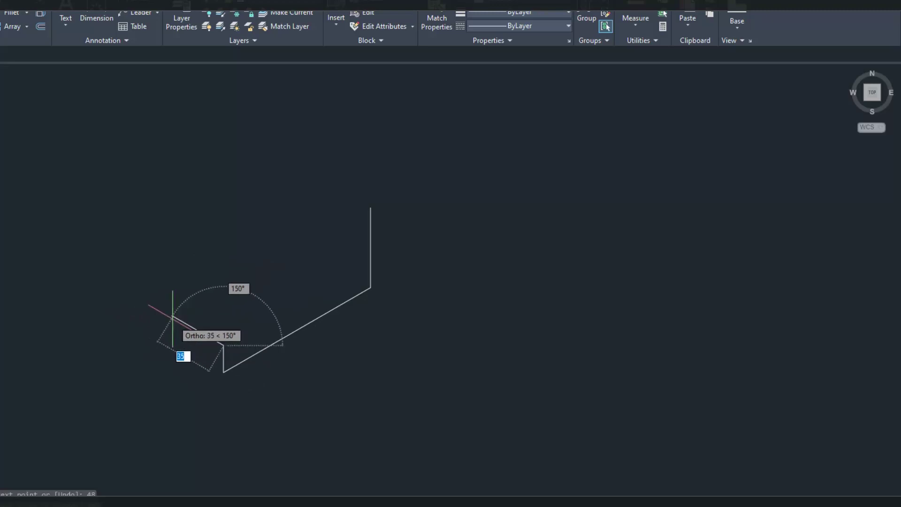
left_click(181, 323)
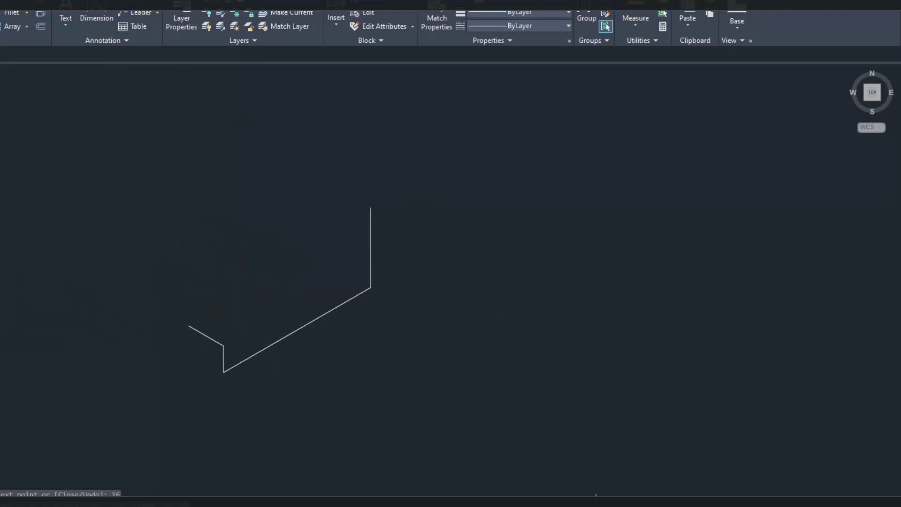
key("alt+Tab")
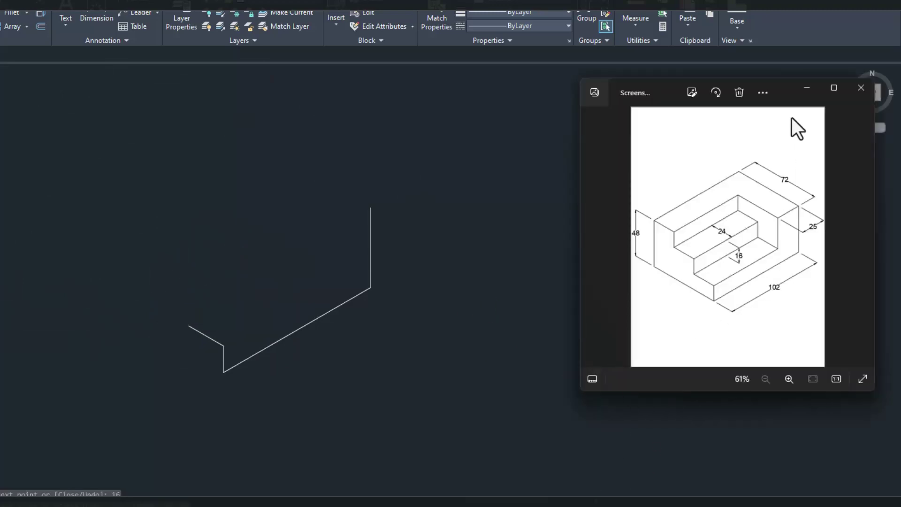
Reposition and review the reference image in Photos, then minimize it
left_click_drag(786, 90, 713, 60)
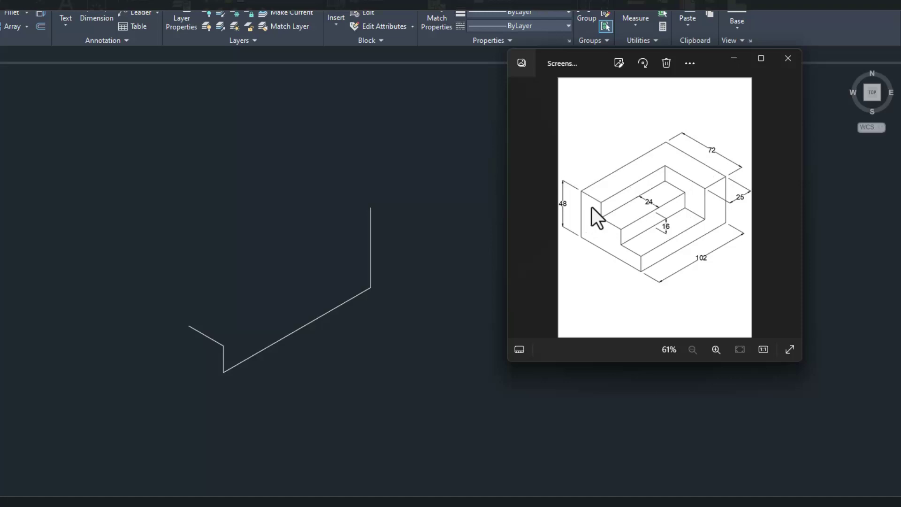
left_click(734, 59)
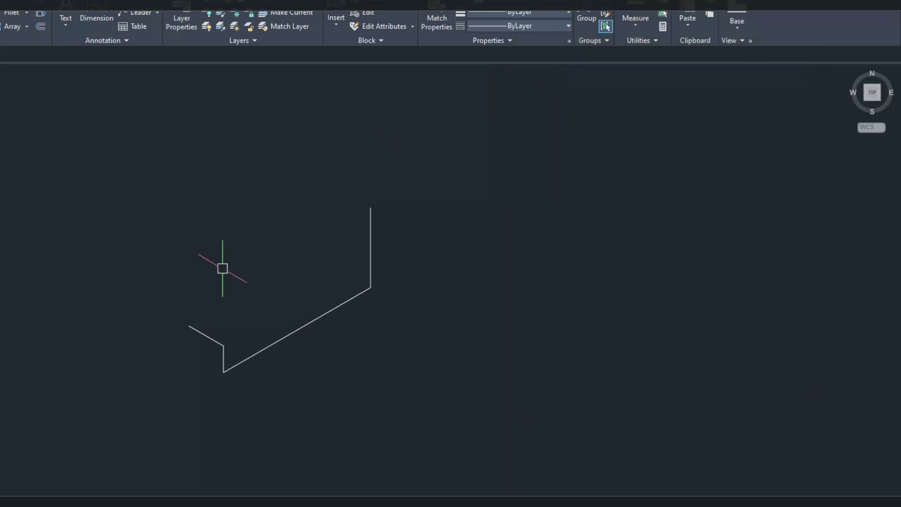
Start a new line at the block's lower corner, undoing a misplaced sloped bottom edge
type("l")
key("Return")
scroll(223, 269, "up", 2)
left_click(223, 433)
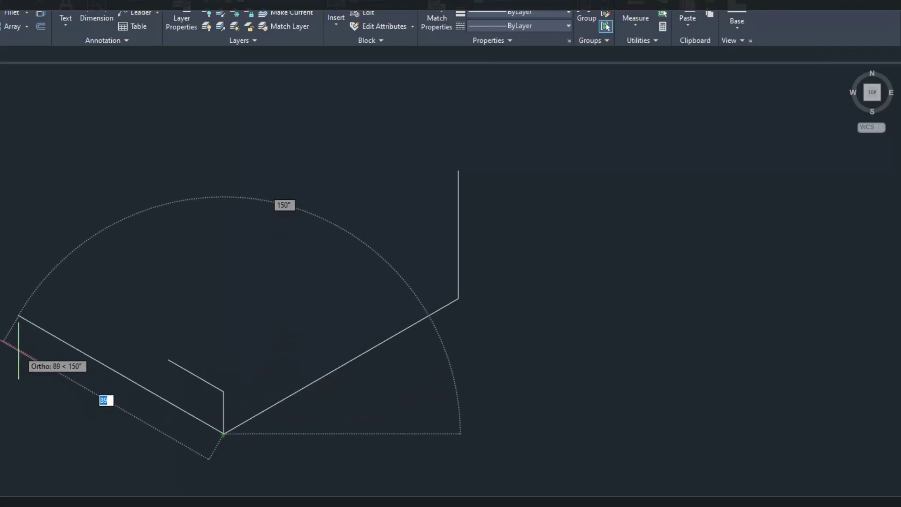
left_click(19, 350)
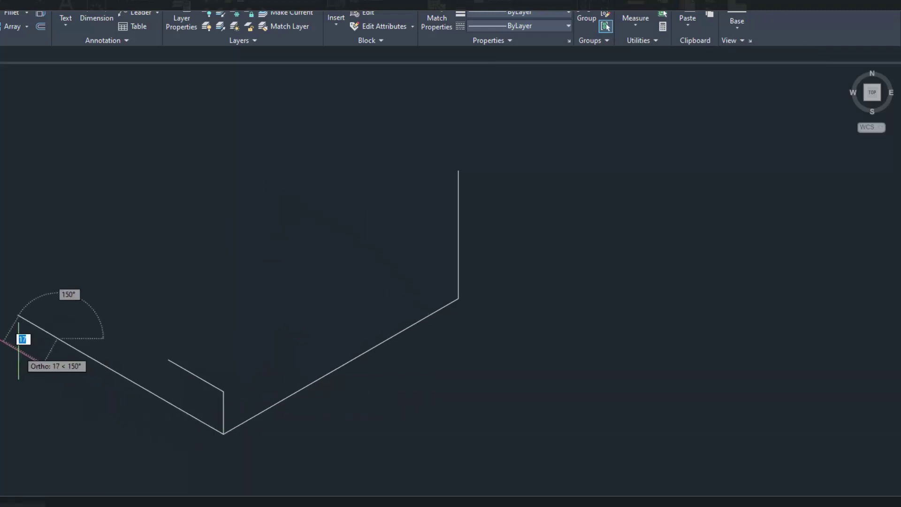
type("u")
key("Return")
type("14")
key("Return")
Add the 48-unit left vertical and 102-unit top edge, closing at the right corner
type("48")
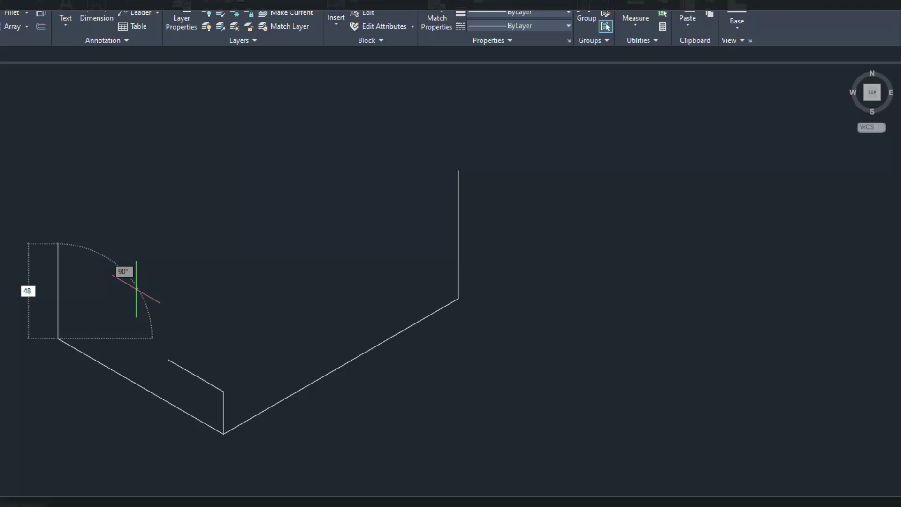
key("Return")
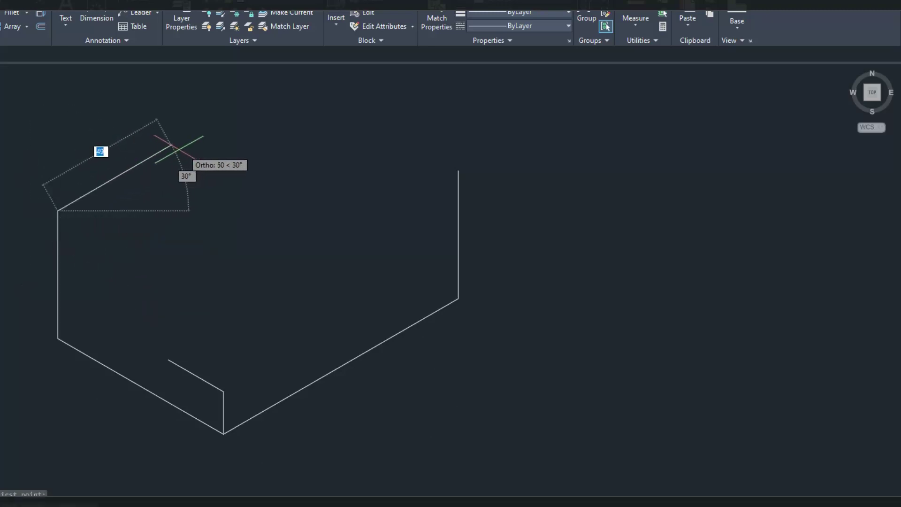
scroll(178, 155, "down", 2)
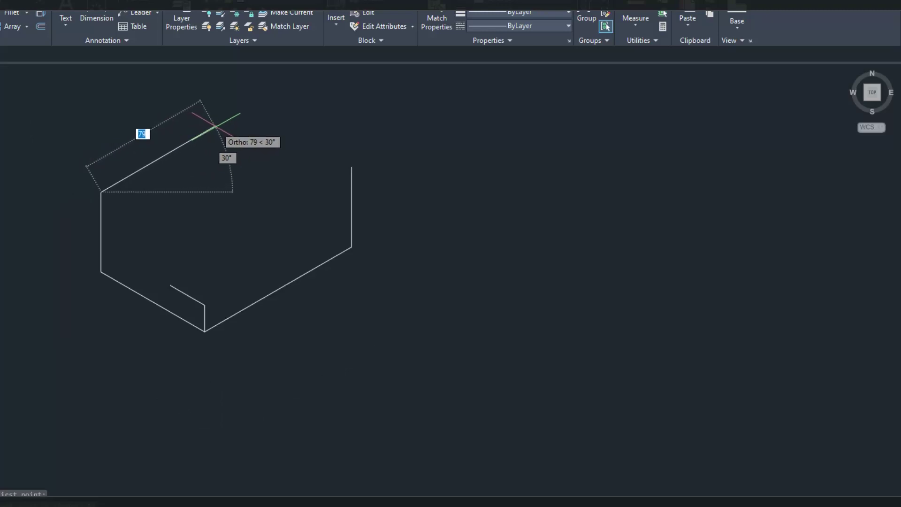
type("102")
key("Return")
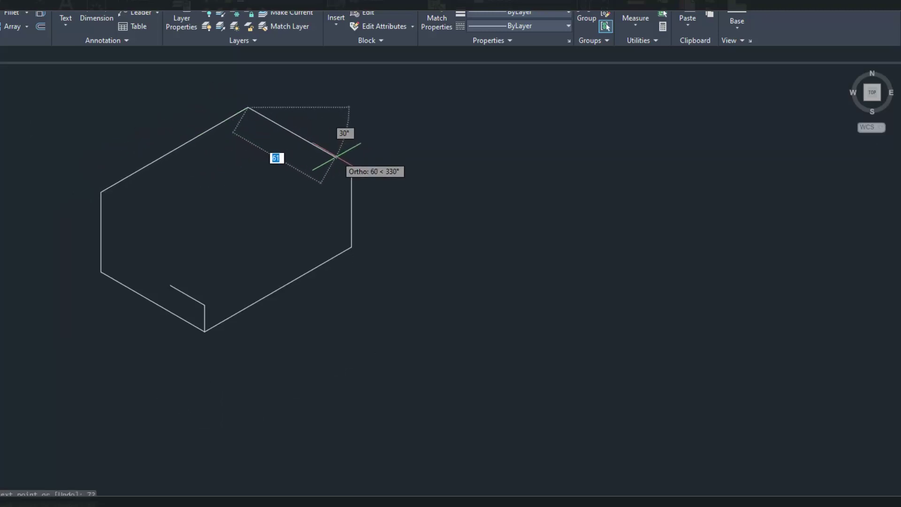
left_click(351, 167)
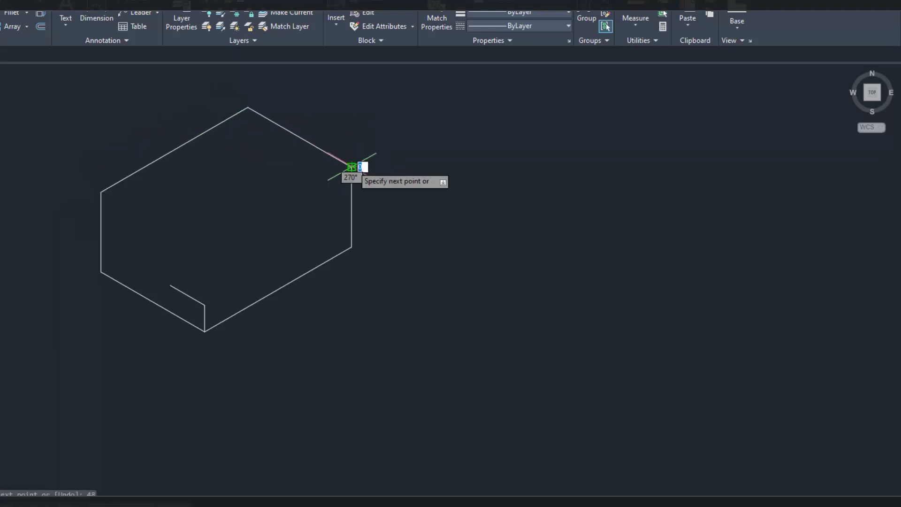
key("F5")
middle_click_drag(312, 86, 336, 136)
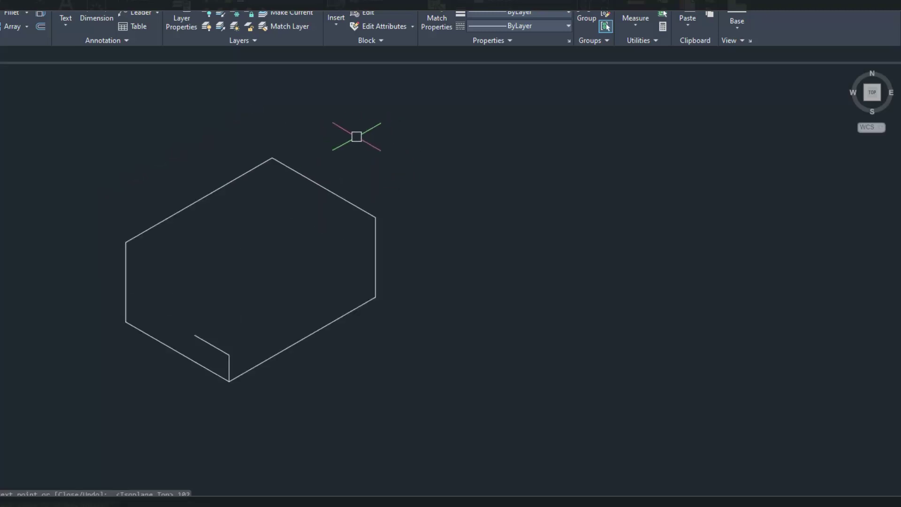
scroll(376, 188, "up", 3)
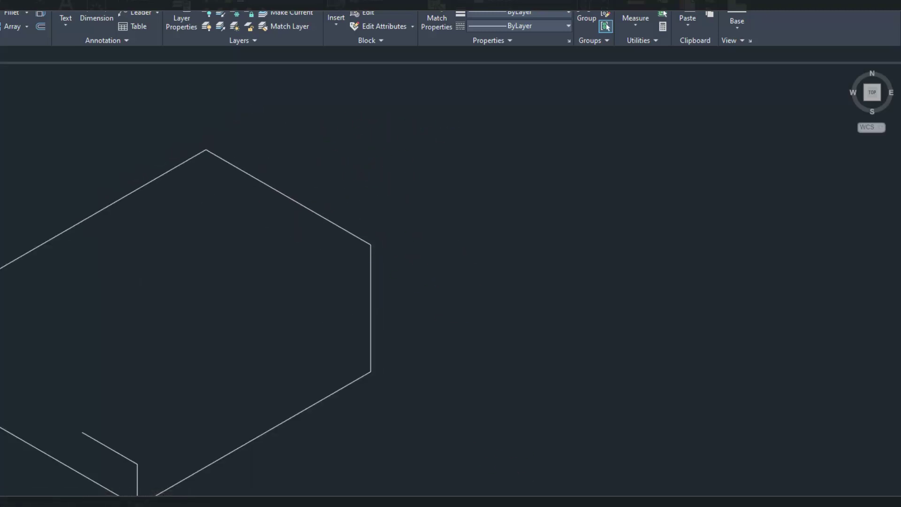
Draw a 25-unit line at 150° inward from the block's upper-right corner
key("alt+Tab")
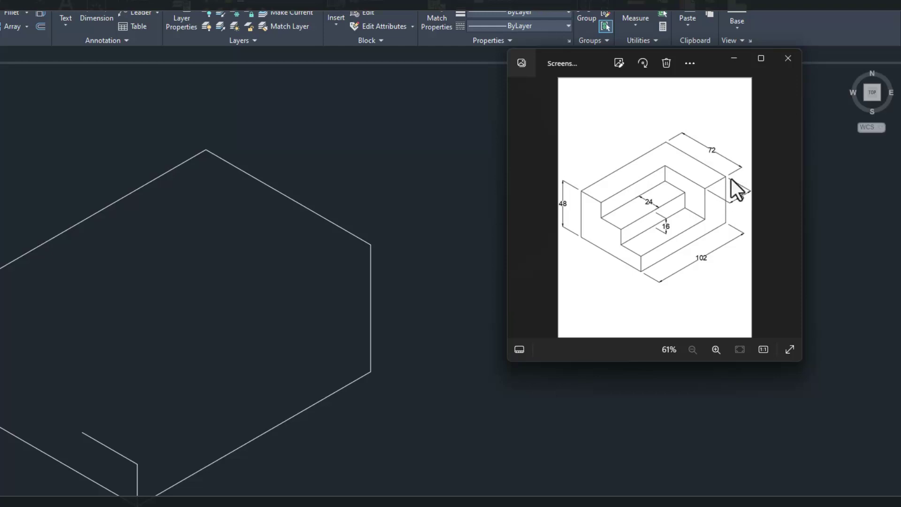
left_click(734, 58)
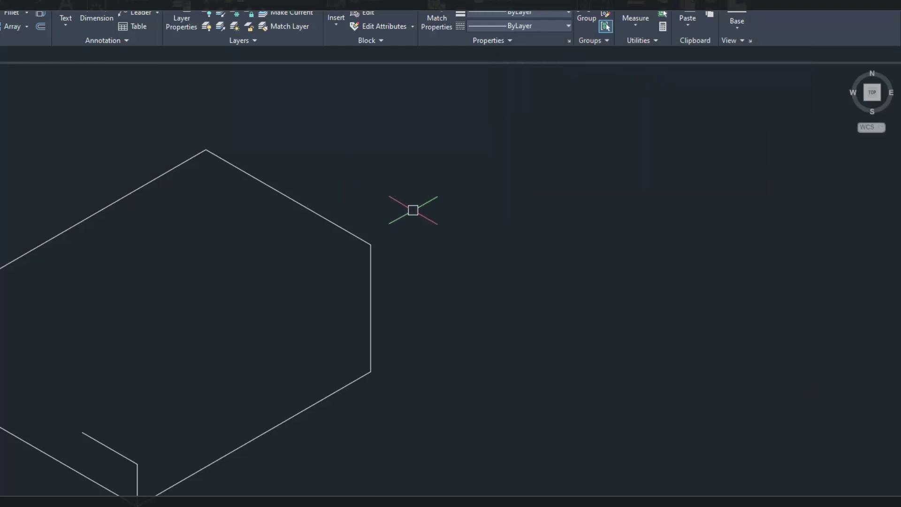
type("l")
key("Return")
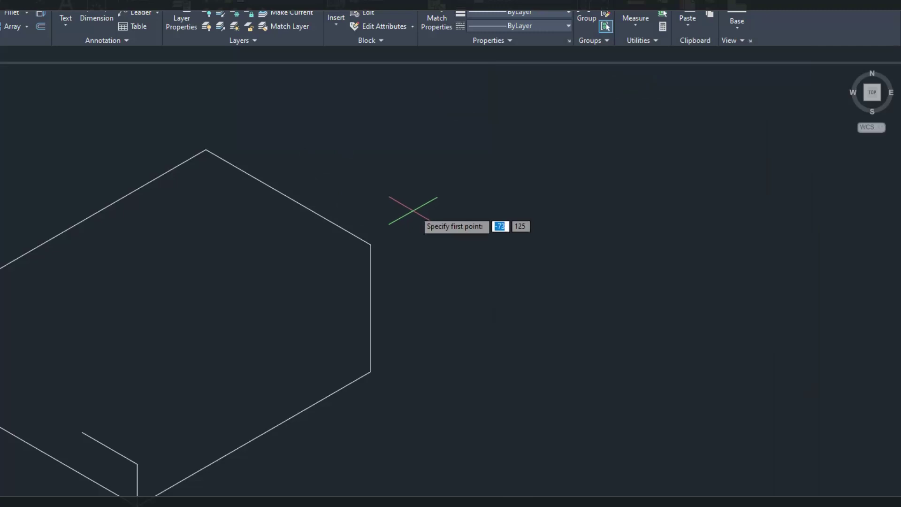
left_click(371, 244)
type("25")
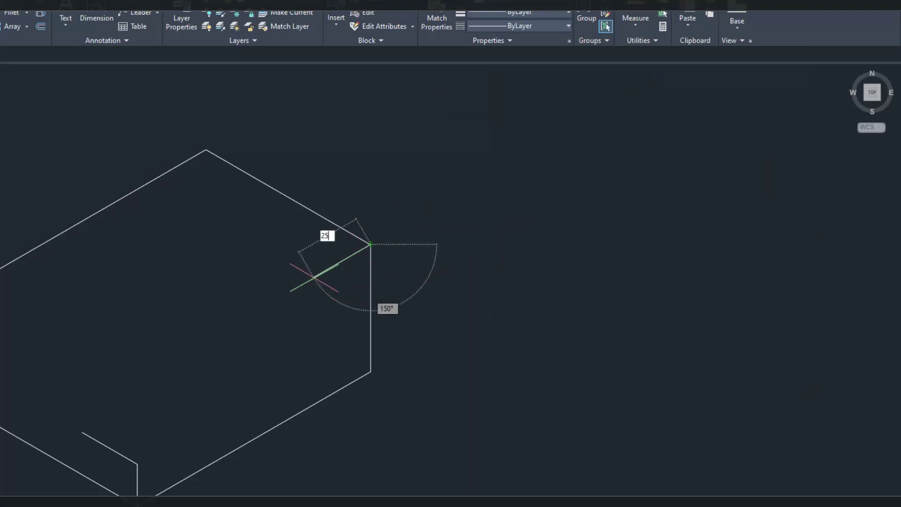
key("Return")
key("Escape")
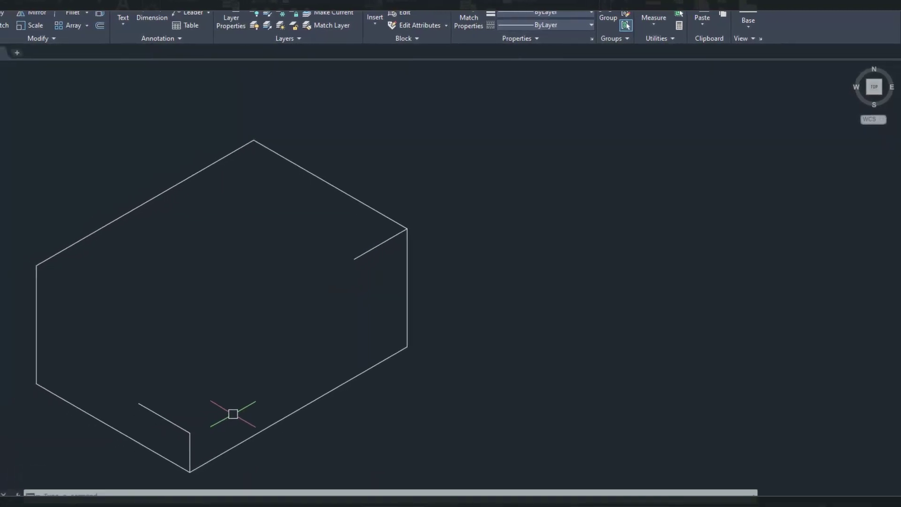
Copy the short diagonal and vertical step lines to the block's left corner
type("co")
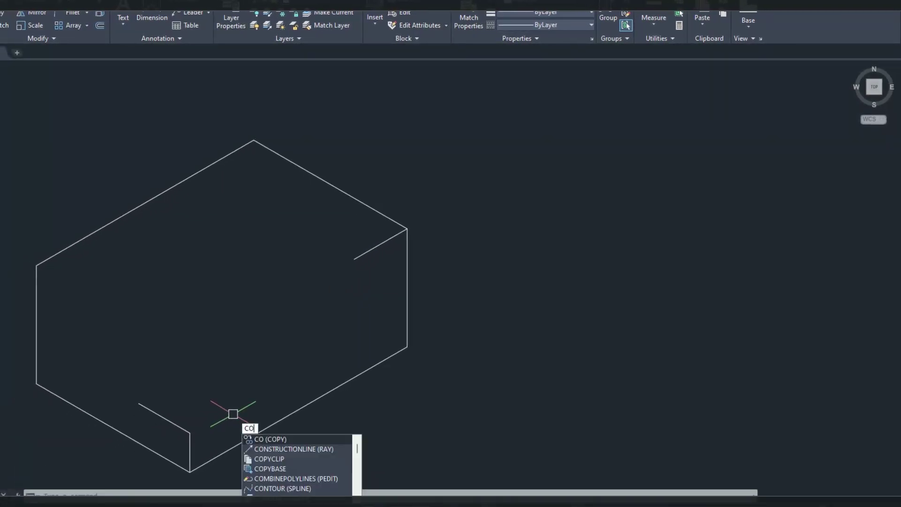
key("Return")
left_click(167, 419)
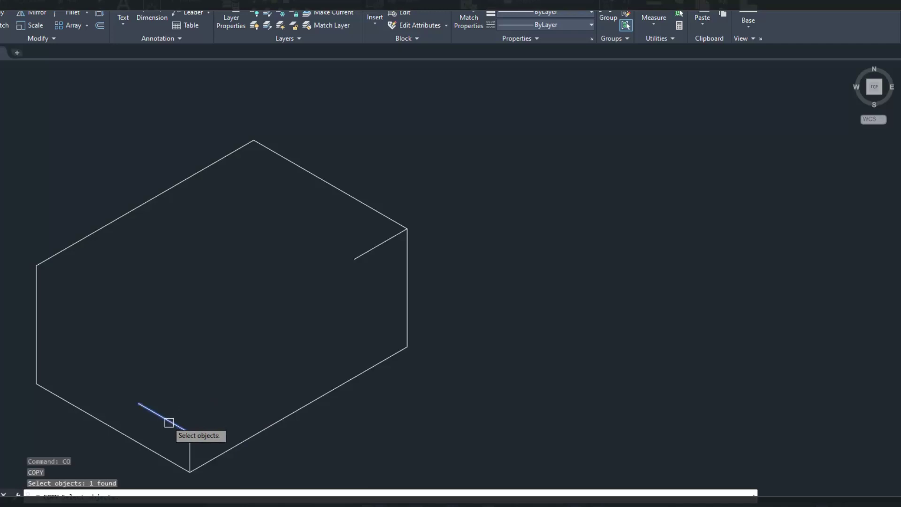
left_click(190, 451)
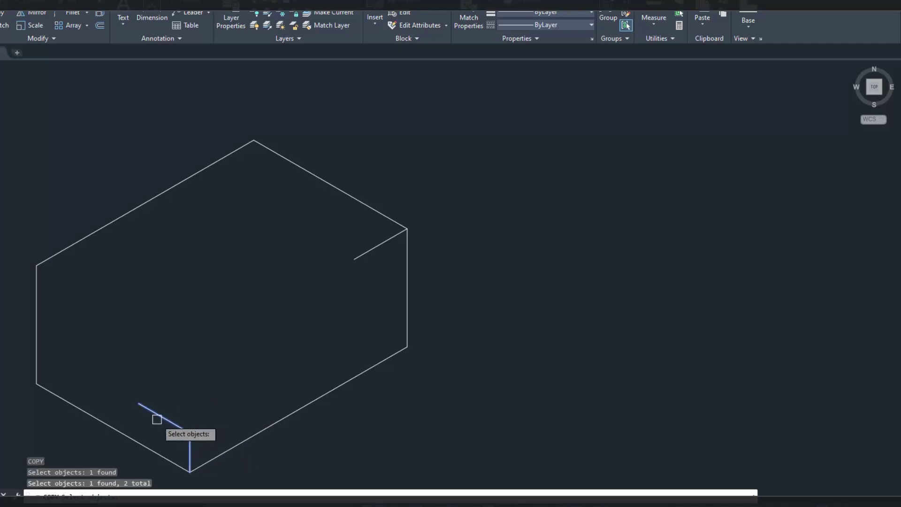
key("Return")
left_click(139, 402)
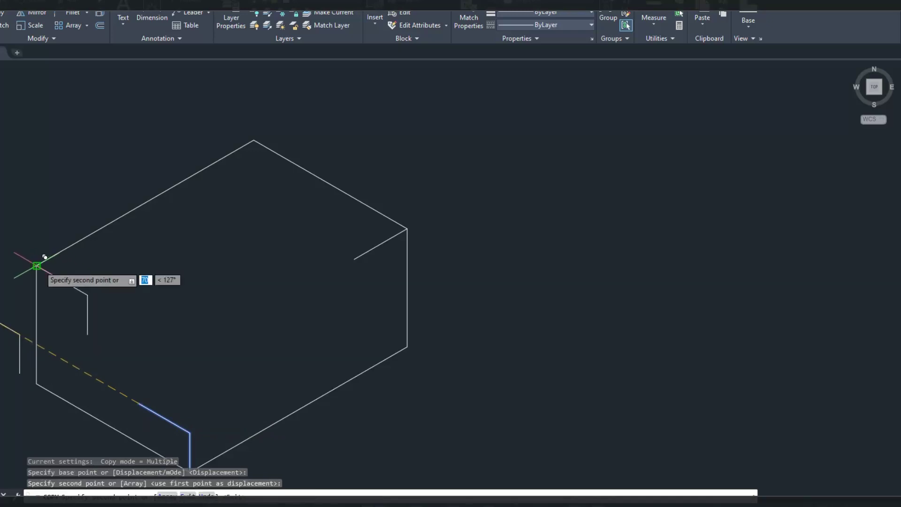
left_click(36, 265)
scroll(187, 382, "down", 4)
scroll(184, 381, "up", 4)
key("Return")
Copy the vertical and diagonal step pair again to form the lower step, then view the reference
type("co")
key("Return")
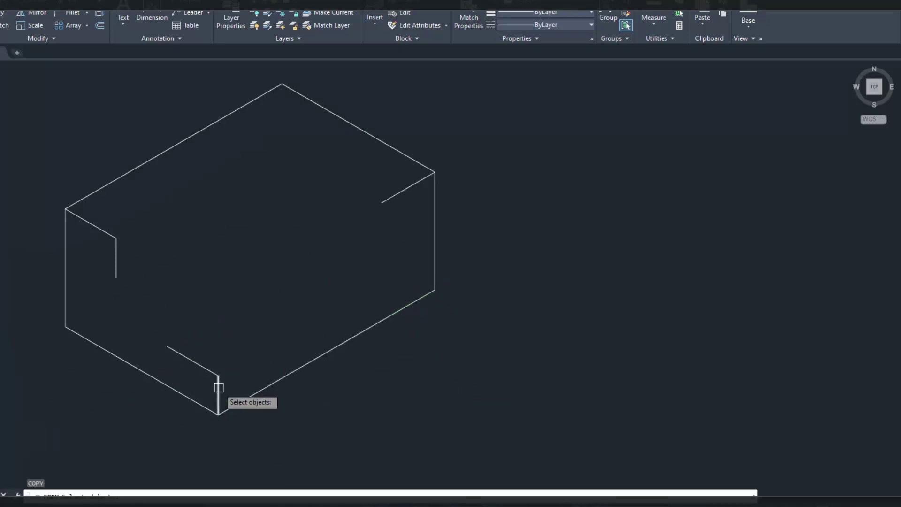
left_click(218, 388)
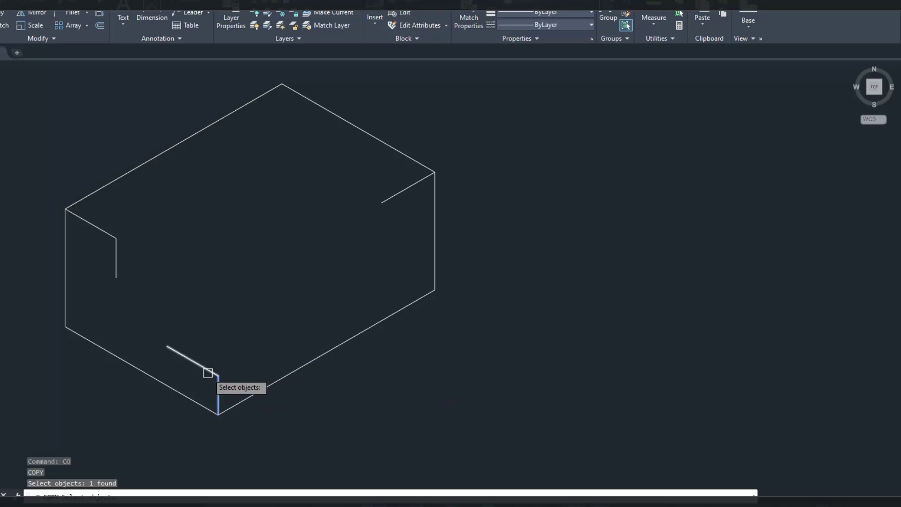
left_click(205, 369)
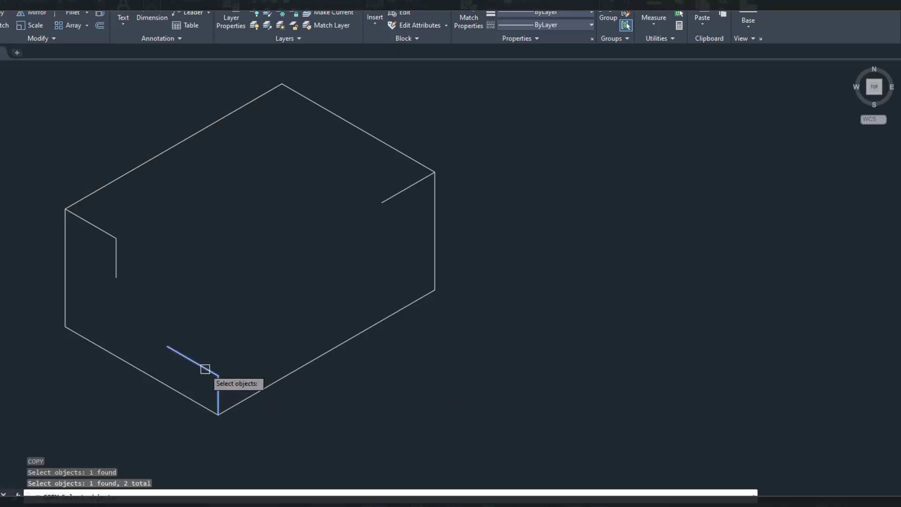
key("Return")
left_click(167, 347)
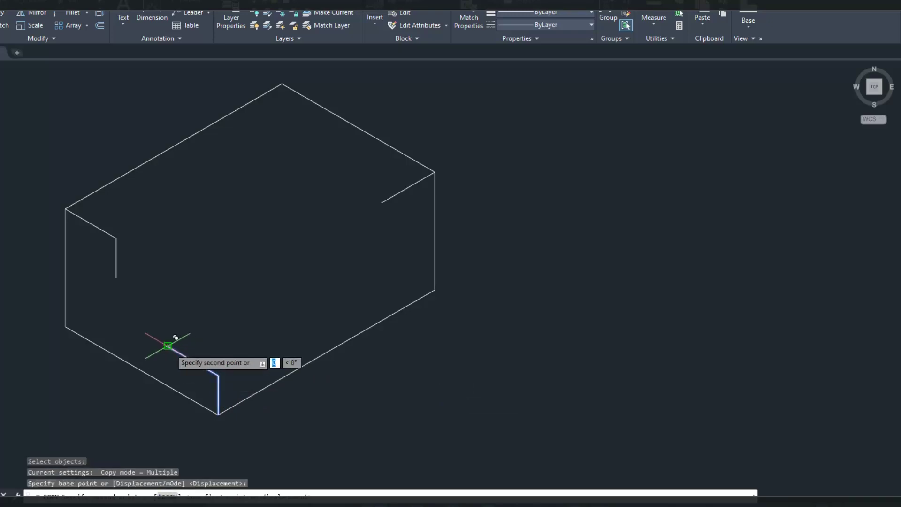
left_click(116, 278)
key("Escape")
left_click(523, 500)
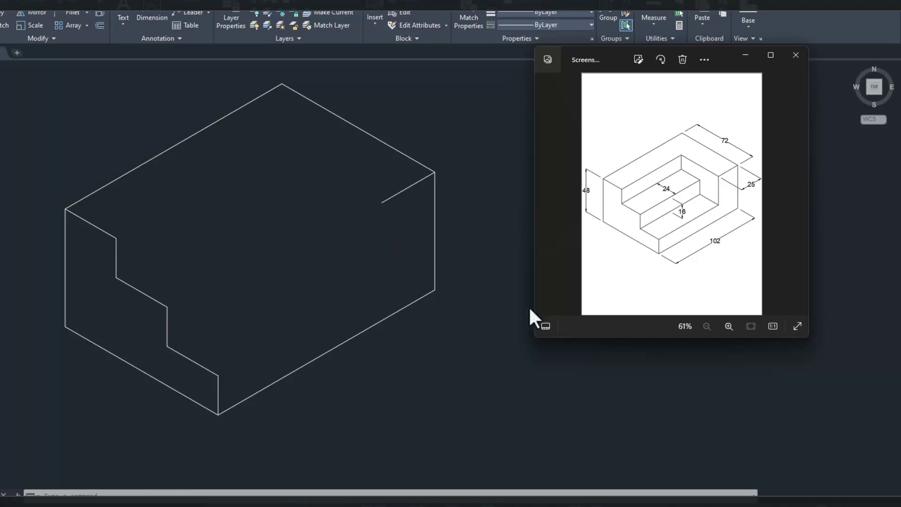
Draw a line across the top face parallel to the back edge and a 150° line from the right stub
left_click(746, 56)
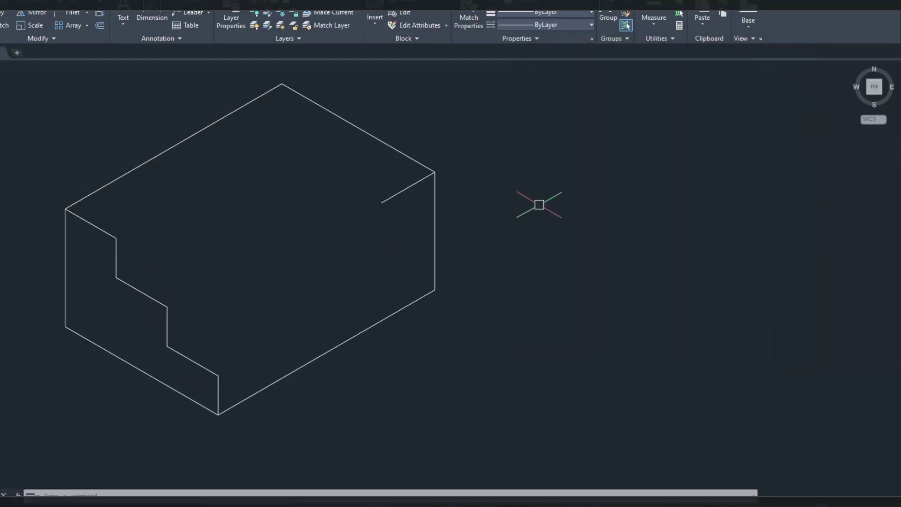
type("L")
key("Return")
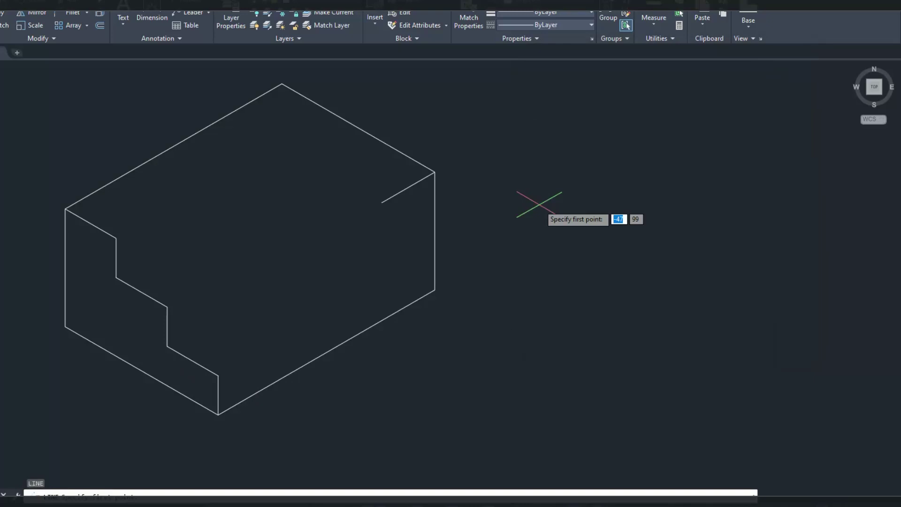
left_click(116, 238)
left_click(293, 137)
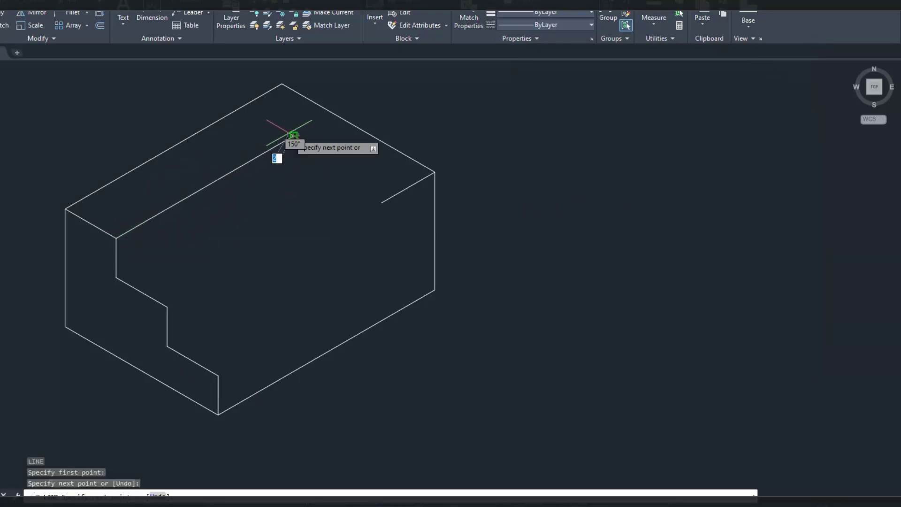
key("Return")
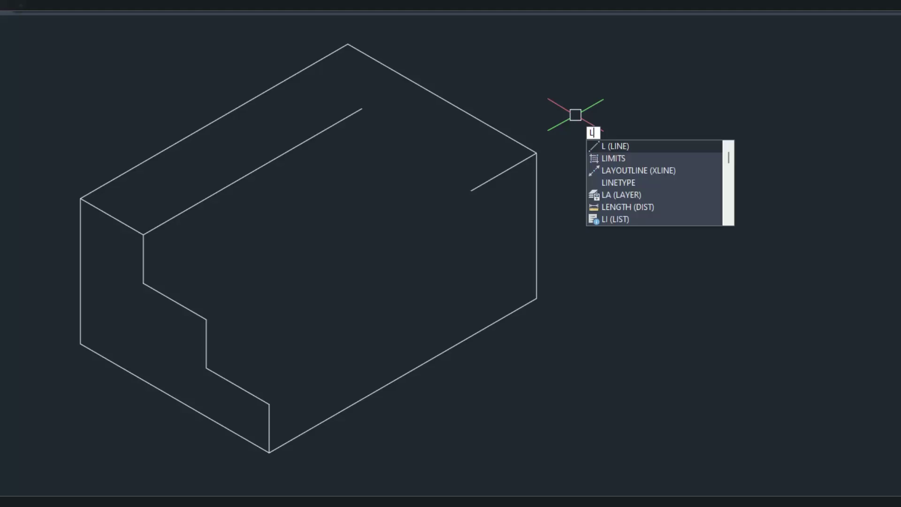
key("Return")
left_click(471, 190)
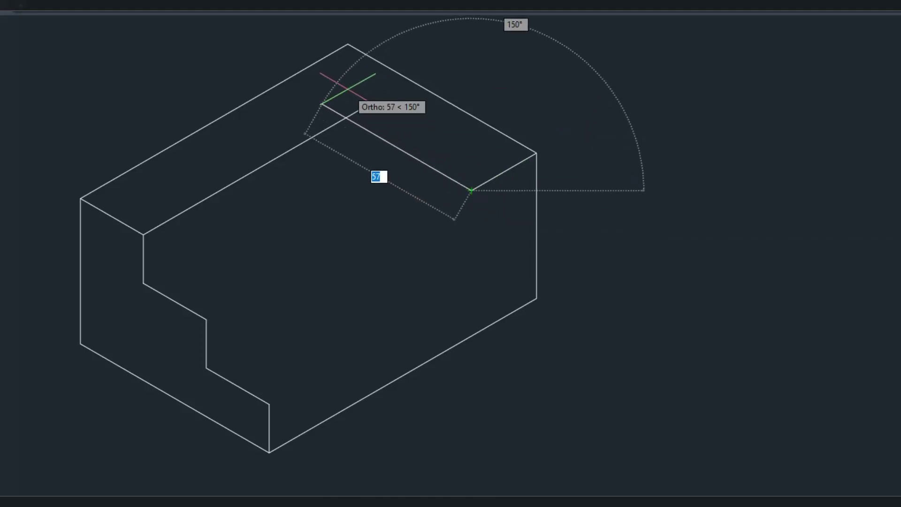
left_click(321, 105)
type("tr")
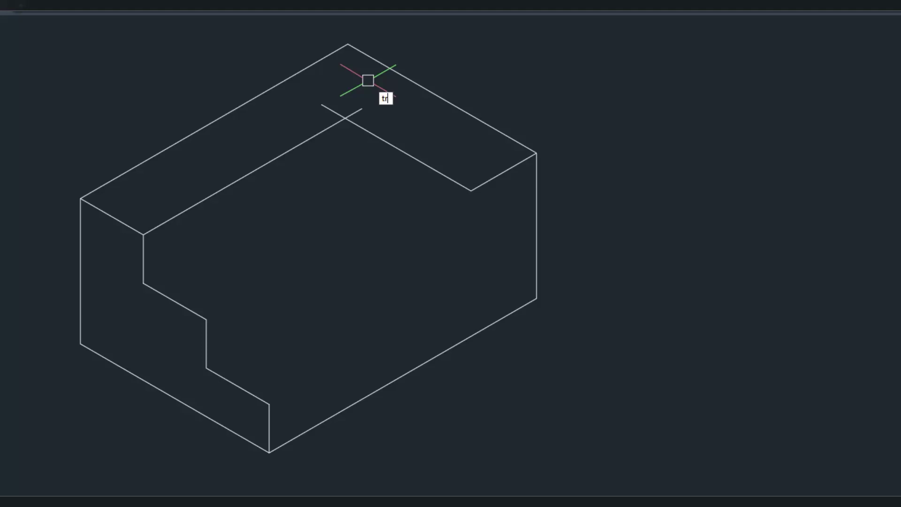
key("Return")
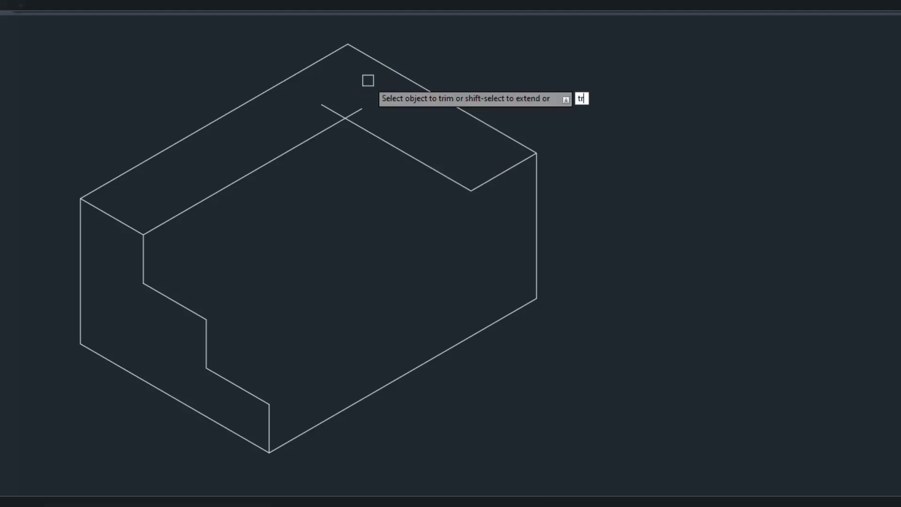
Trim the two overhanging line stubs to leave a clean recess corner
key("Escape")
type("tr")
key("Return")
left_click(331, 109)
left_click(357, 108)
key("Escape")
Copy the four-line stair-step profile 67 units back to the recess's back corner
key("Return")
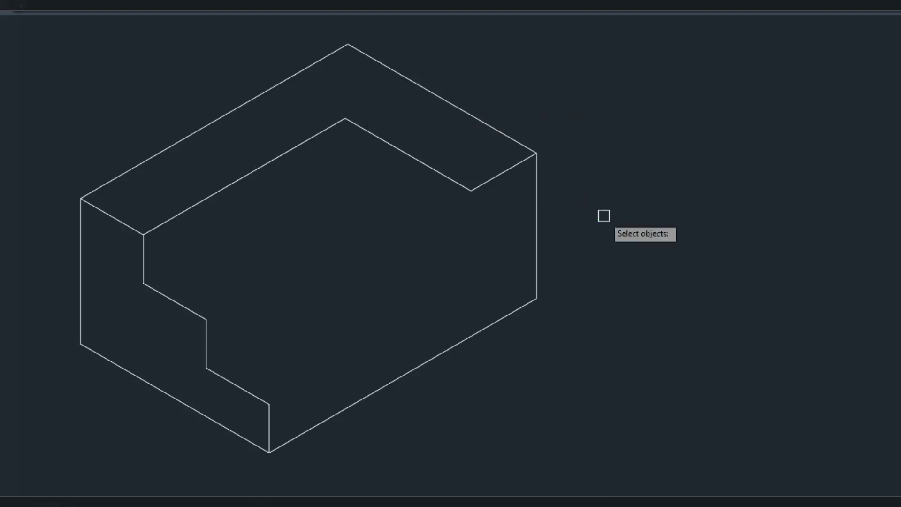
left_click(143, 261)
left_click(178, 303)
left_click(206, 340)
left_click(239, 387)
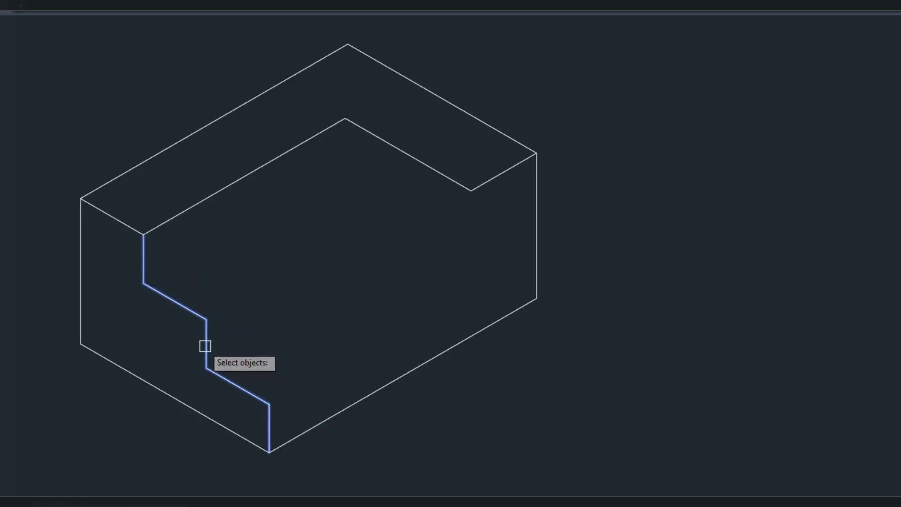
key("Return")
left_click(143, 234)
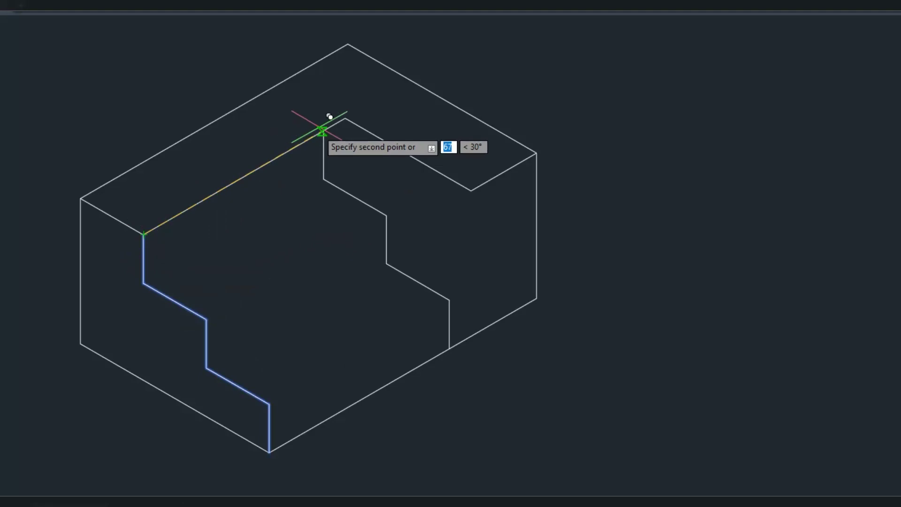
left_click(344, 118)
key("Return")
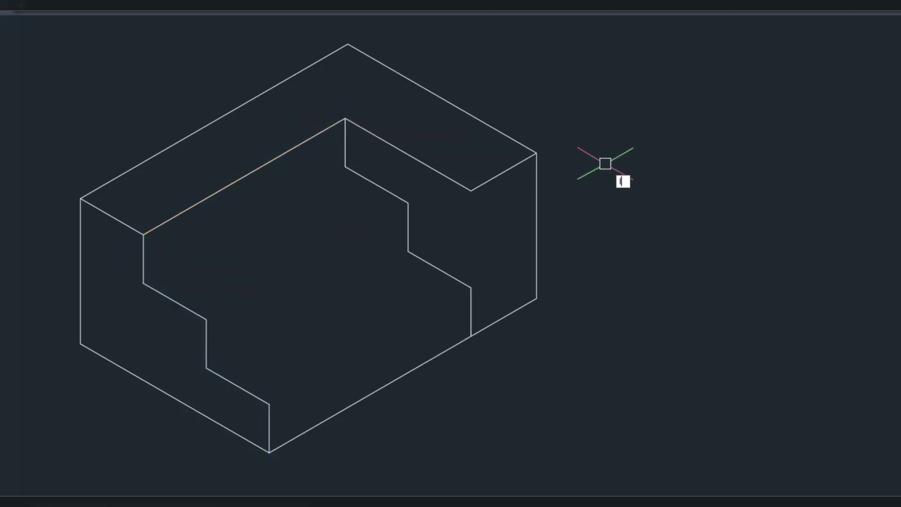
type("L")
key("Return")
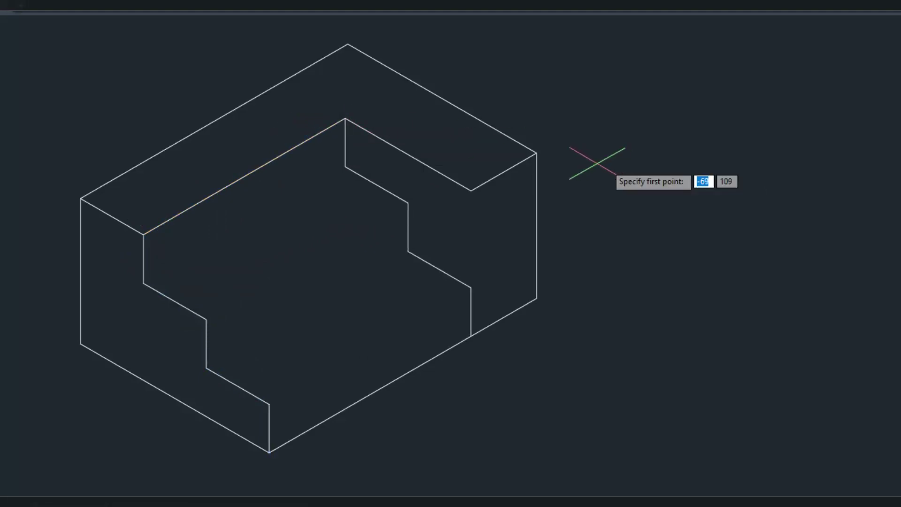
Draw the recess's vertical inner edge and a line from the front step corner to the copied profile
left_click(471, 190)
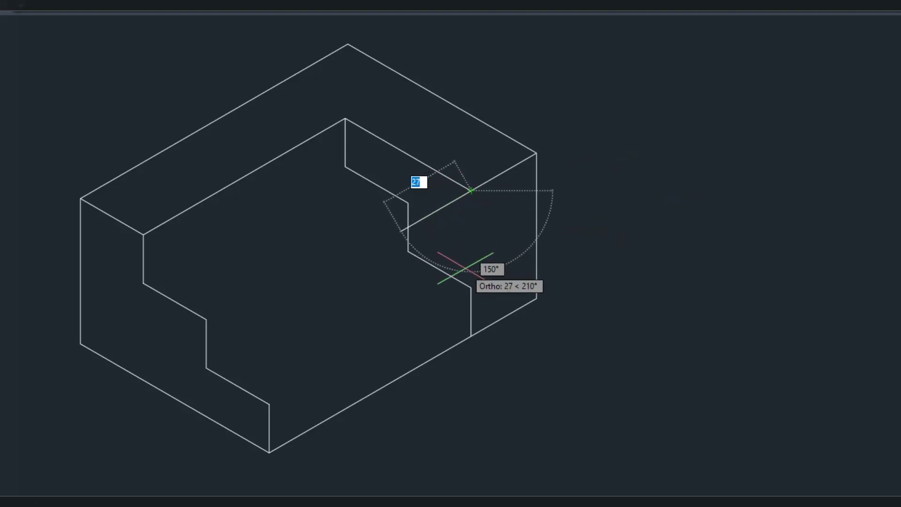
left_click(470, 287)
key("Return")
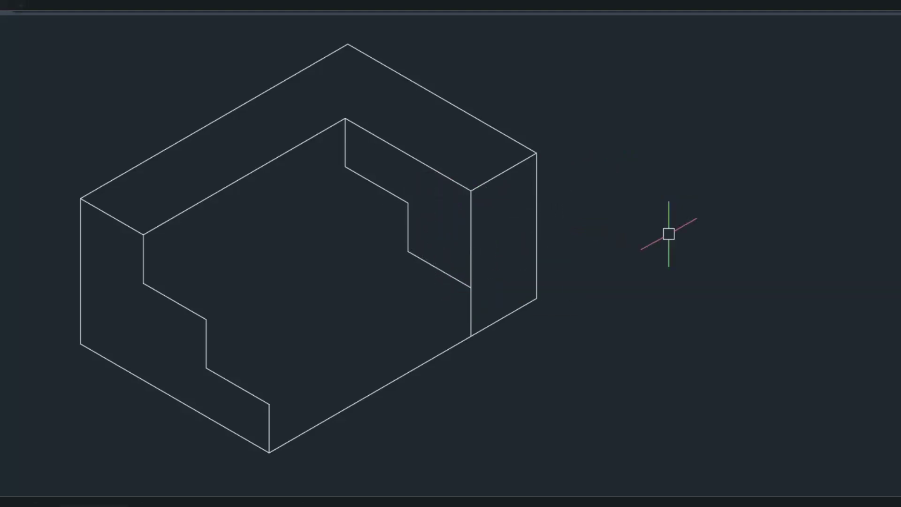
type("l")
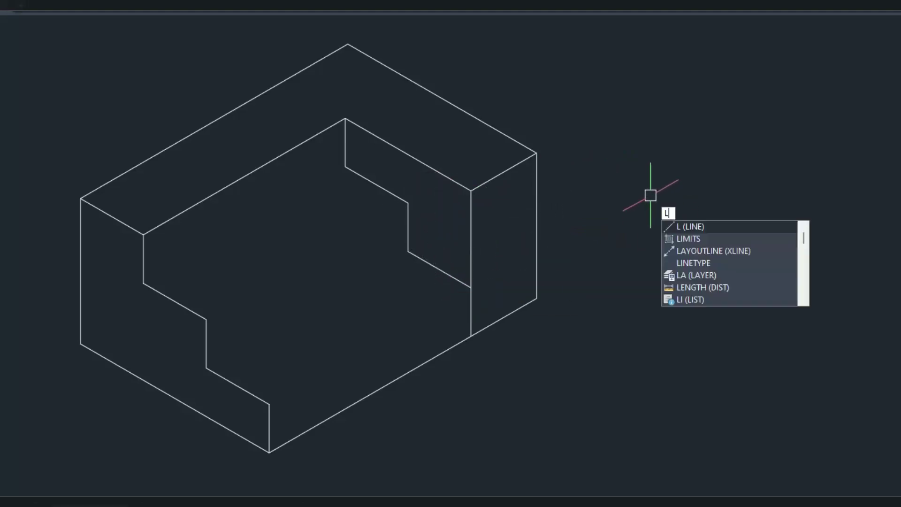
key("Return")
left_click(269, 403)
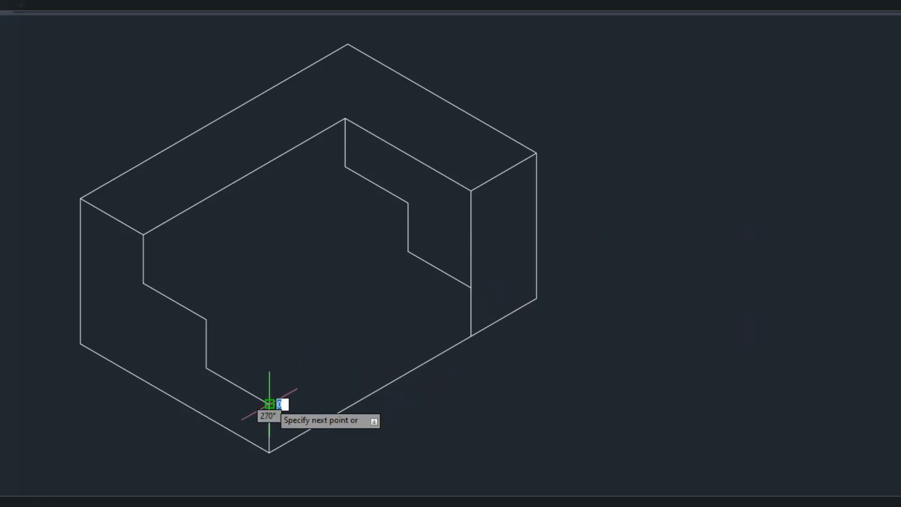
left_click(471, 288)
right_click(470, 287)
left_click(497, 297)
Draw the two stair tread edges linking the step corners to the copied profile
right_click(504, 230)
left_click(516, 234)
left_click(206, 367)
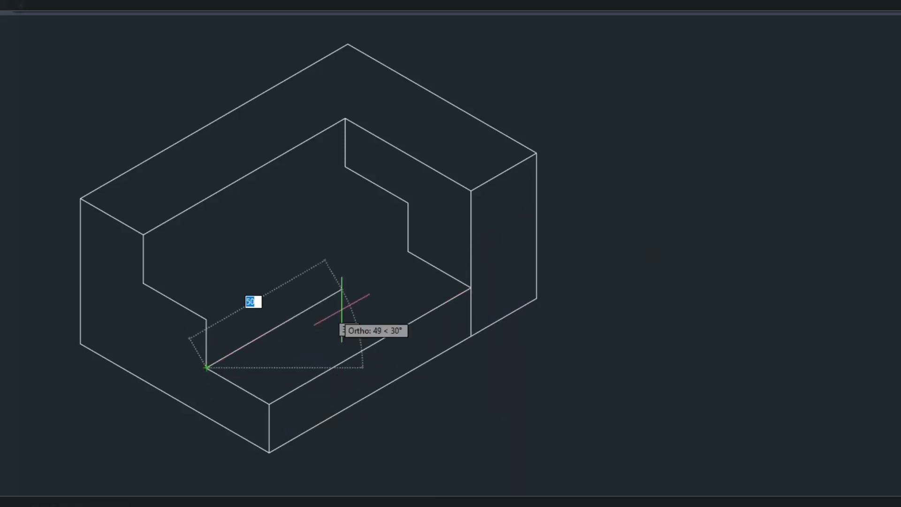
left_click(408, 251)
right_click(408, 251)
left_click(432, 263)
right_click(397, 189)
left_click(415, 197)
left_click(207, 319)
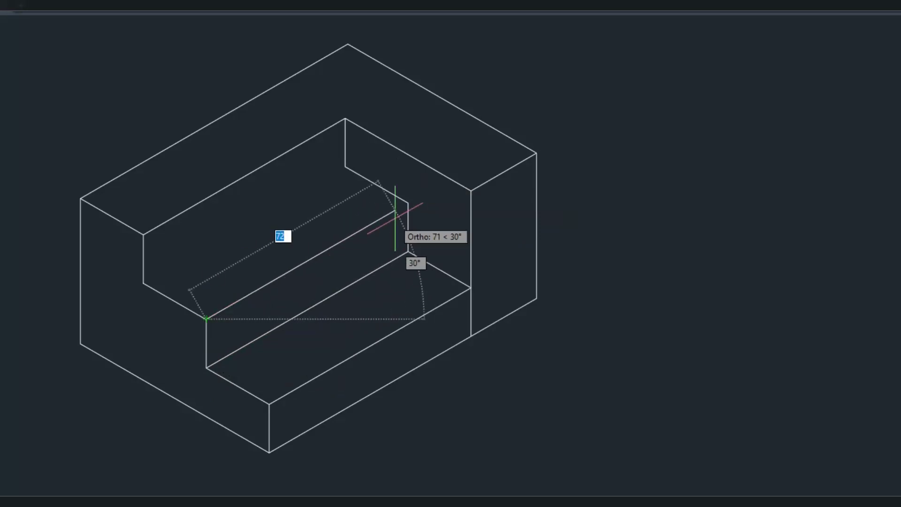
left_click(408, 203)
right_click(408, 203)
left_click(441, 216)
Draw the lowest stair edge from the front corner to the far corner
right_click(282, 206)
left_click(319, 216)
left_click(143, 283)
left_click(345, 167)
End the lowest stair line, trim the leftover line, and pan to recentre the block
right_click(345, 167)
left_click(372, 176)
type("r")
key("Return")
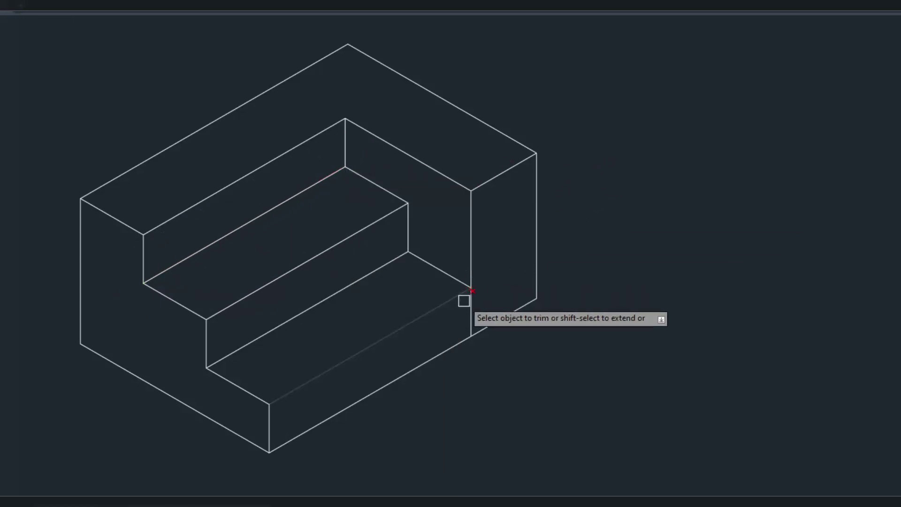
key("Escape")
middle_click_drag(531, 96, 592, 136)
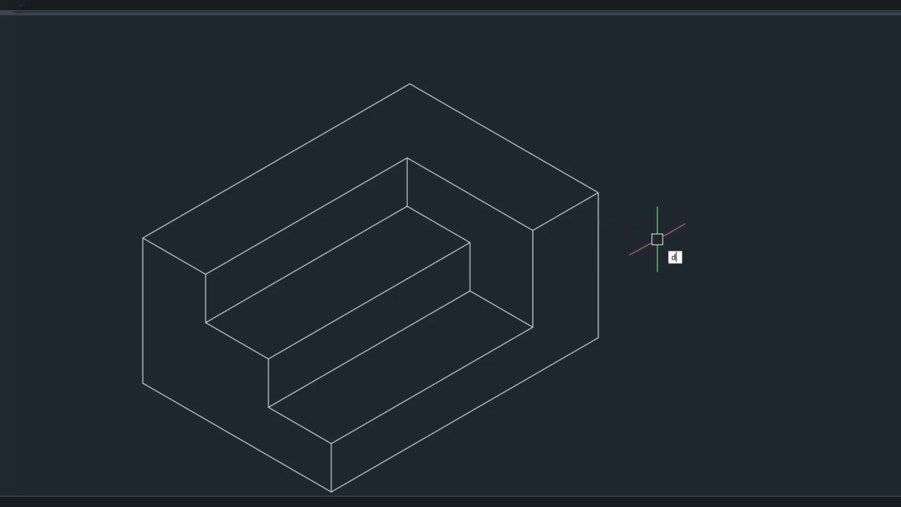
Add a 102 aligned dimension along the block's top-left back edge
type("al")
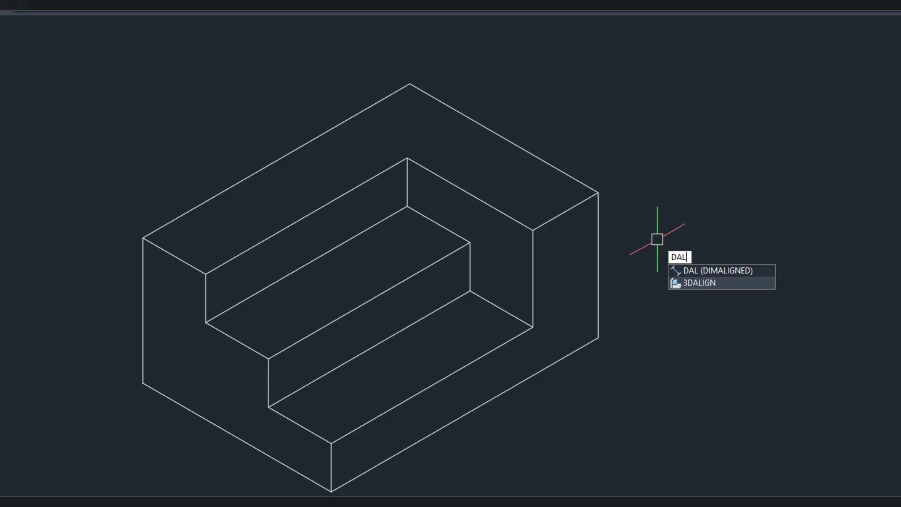
key("Return")
left_click(144, 238)
left_click(409, 84)
left_click(368, 67)
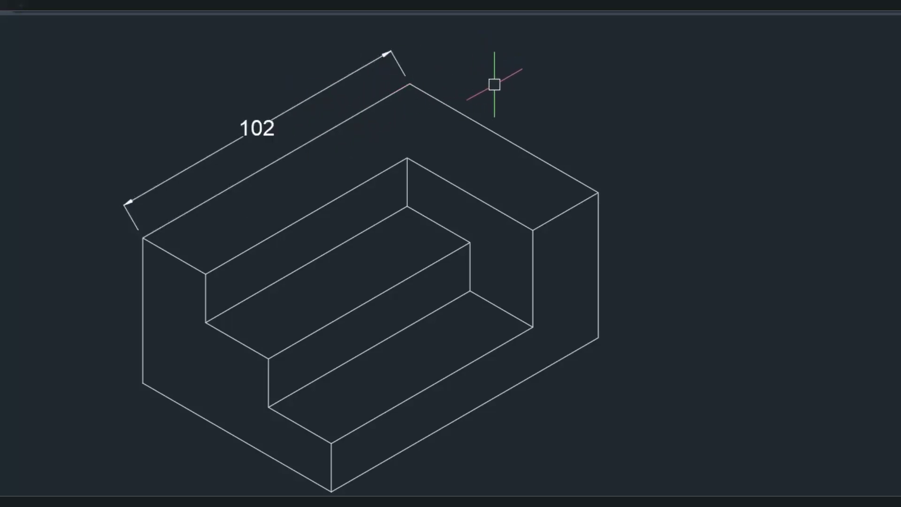
Add a 72 aligned dimension along the block's top-right edge
right_click(549, 80)
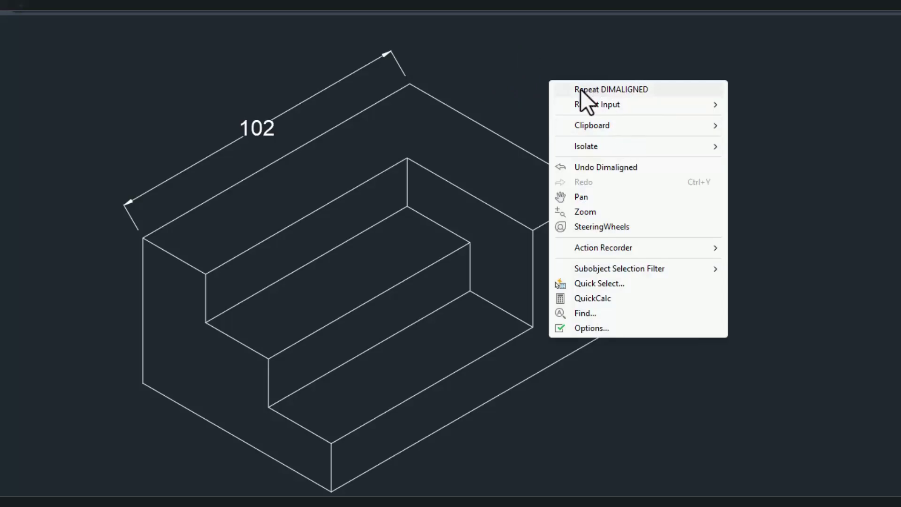
left_click(617, 89)
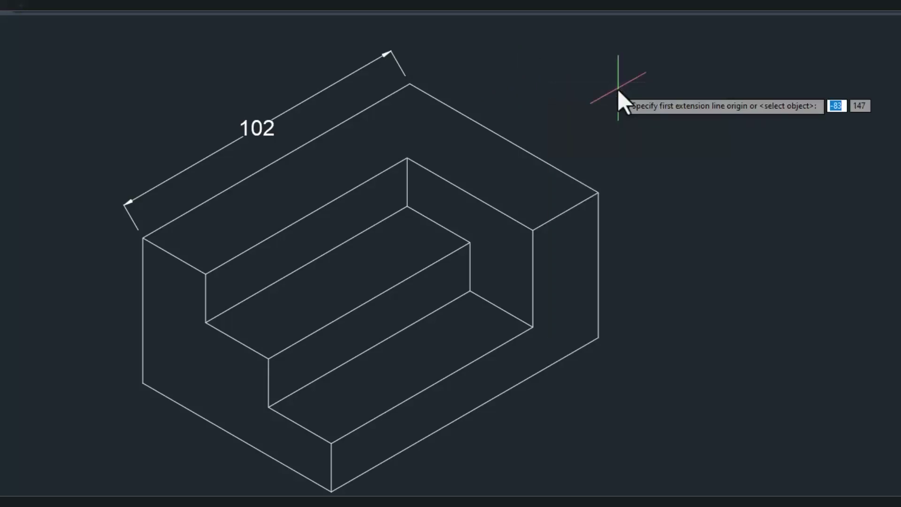
left_click(410, 84)
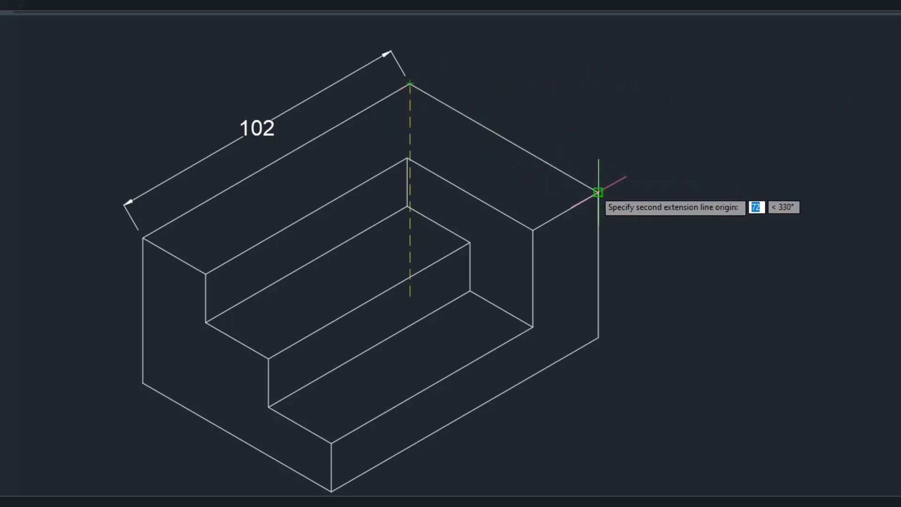
left_click(598, 192)
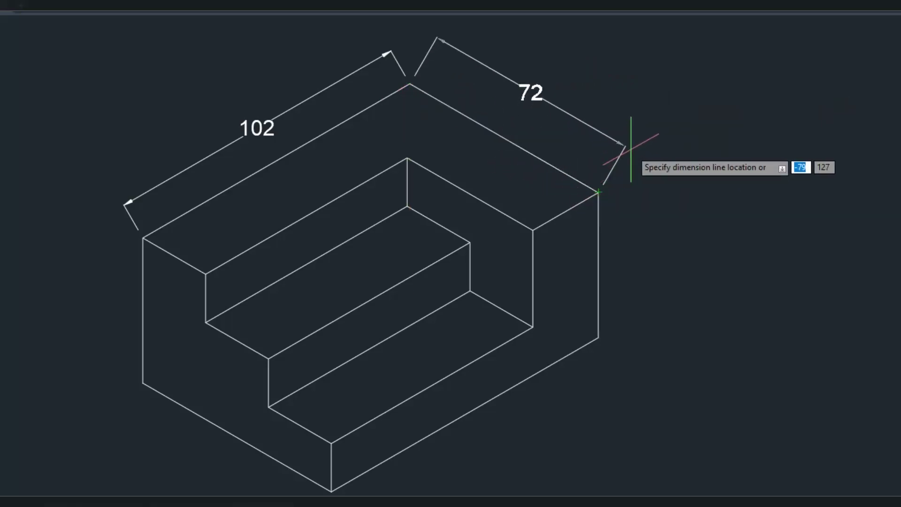
left_click(629, 149)
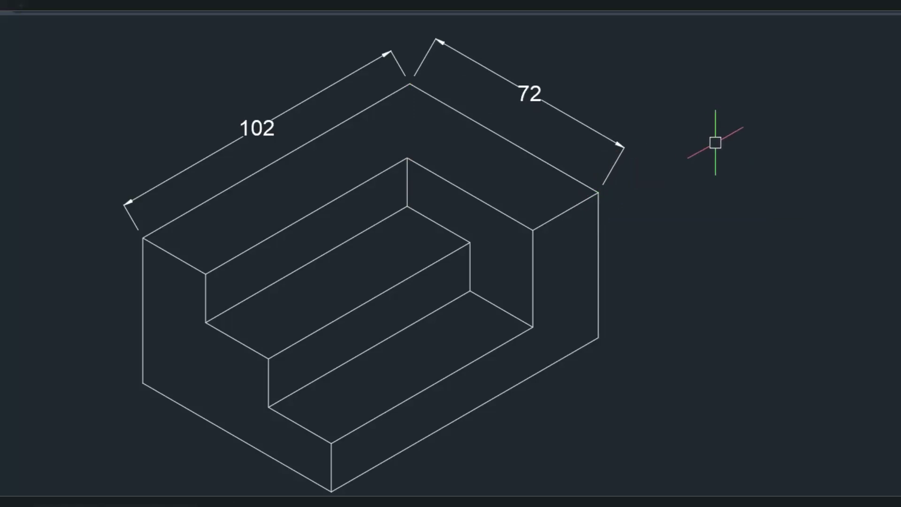
right_click(678, 104)
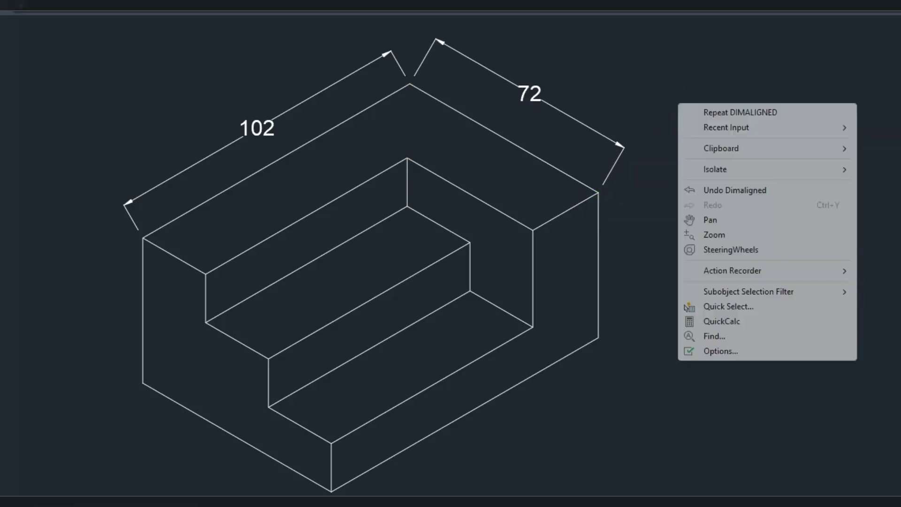
Add aligned dimensions of 25 on the end face and 48 for the overall height
left_click(699, 113)
left_click(532, 230)
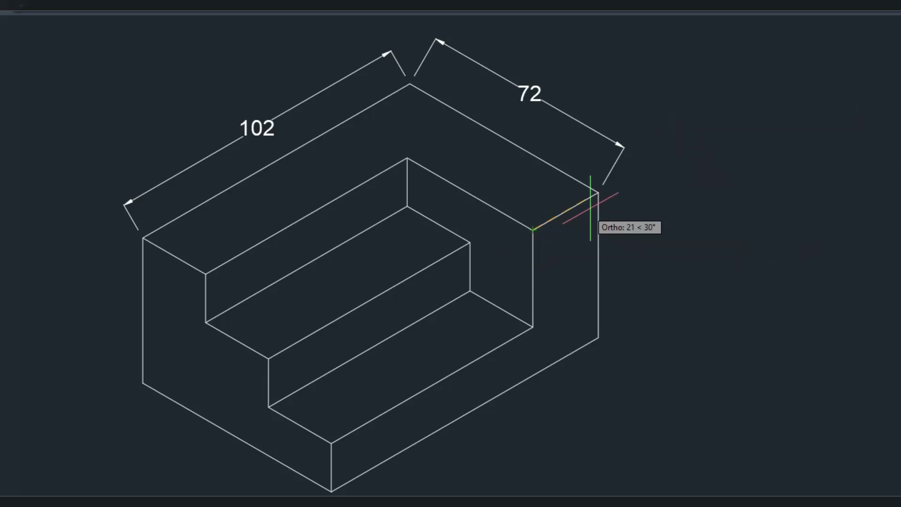
left_click(598, 193)
left_click(645, 230)
right_click(747, 138)
left_click(787, 146)
left_click(143, 238)
left_click(144, 382)
left_click(88, 378)
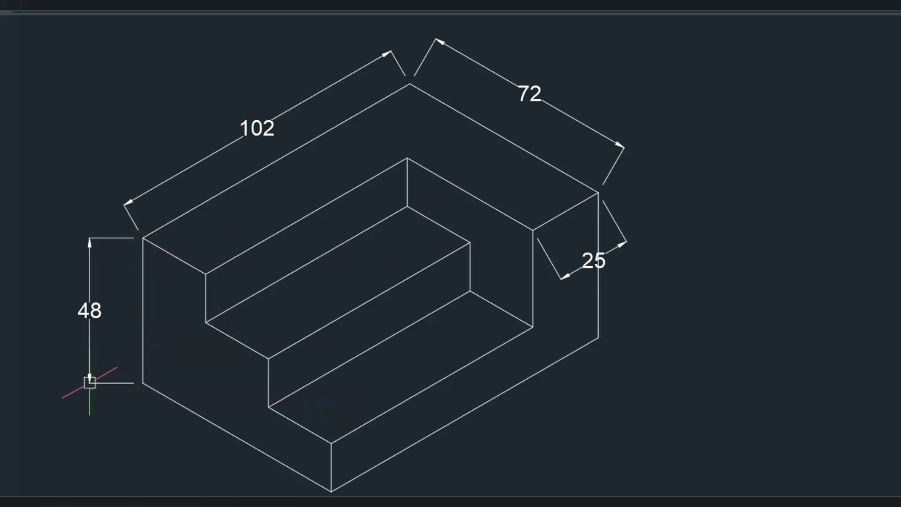
Add aligned dimensions of 16 for the step rise and 24 for the step depth
right_click(757, 127)
left_click(788, 136)
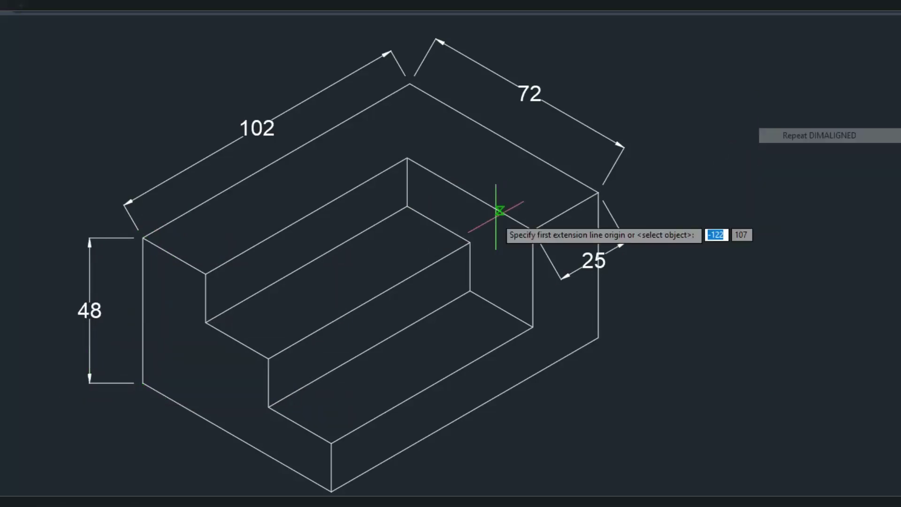
left_click(306, 216)
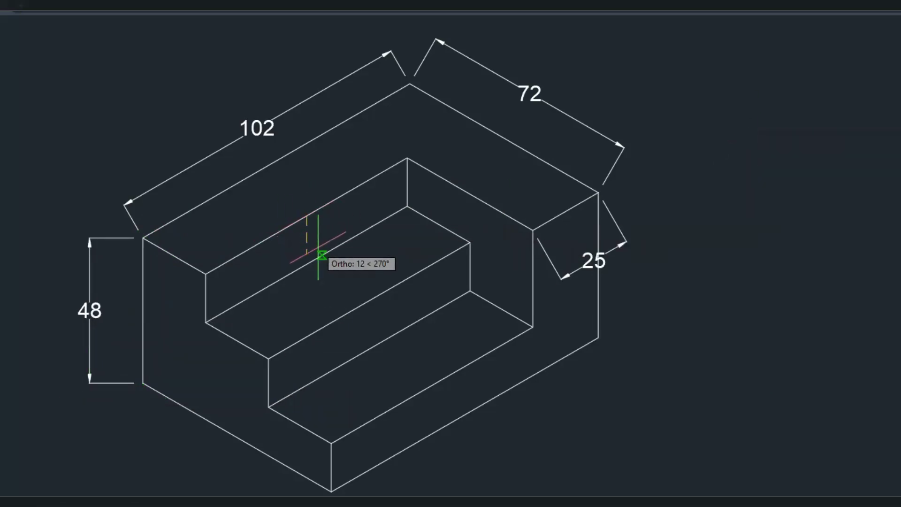
left_click(307, 264)
left_click(336, 256)
right_click(540, 209)
left_click(571, 217)
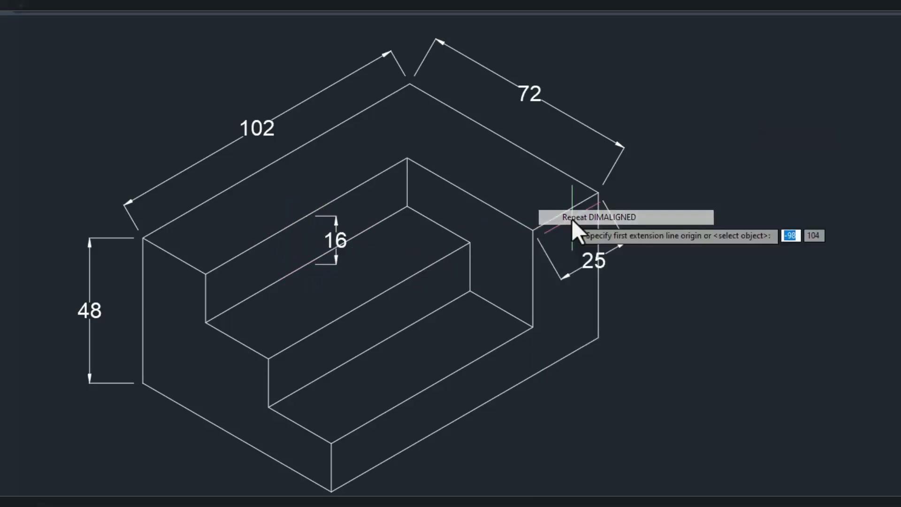
left_click(369, 348)
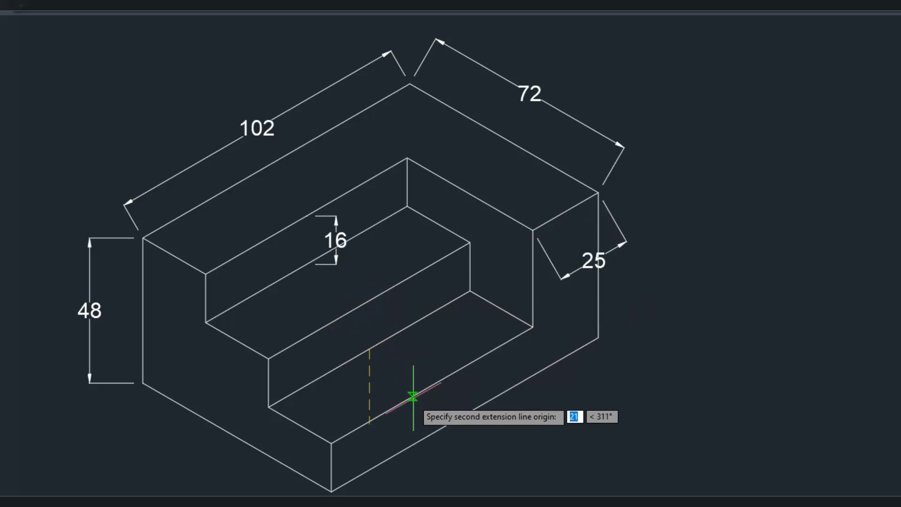
left_click(432, 385)
left_click(438, 374)
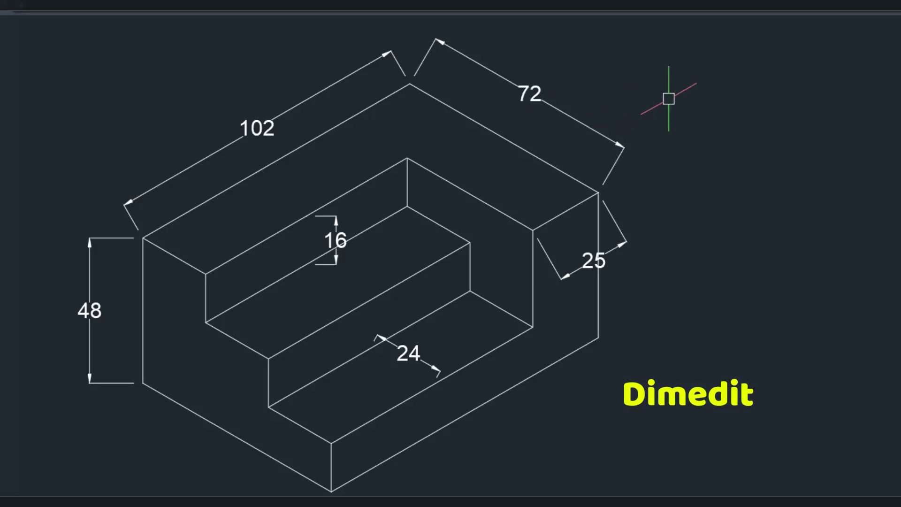
Oblique the 72 and 24 dimensions with DIMEDIT, taking the angle from the isometric end-face edge
type("DIMe")
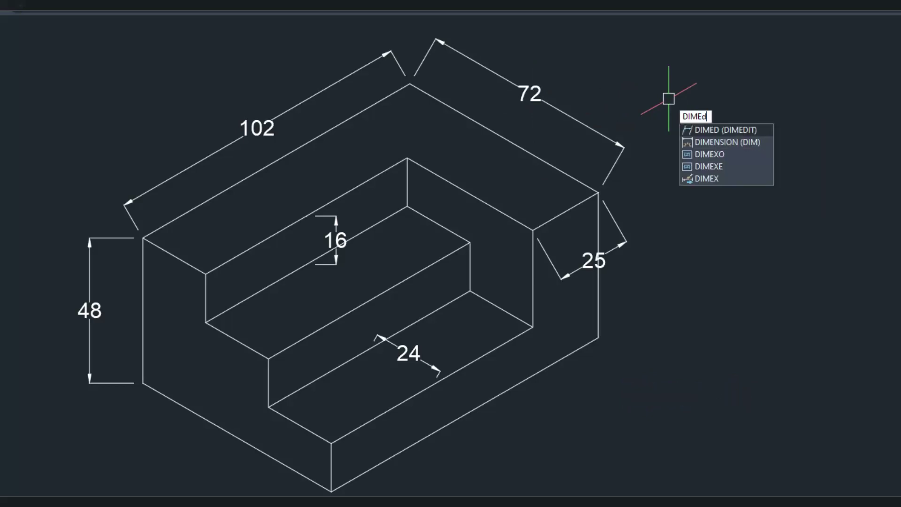
type("dit")
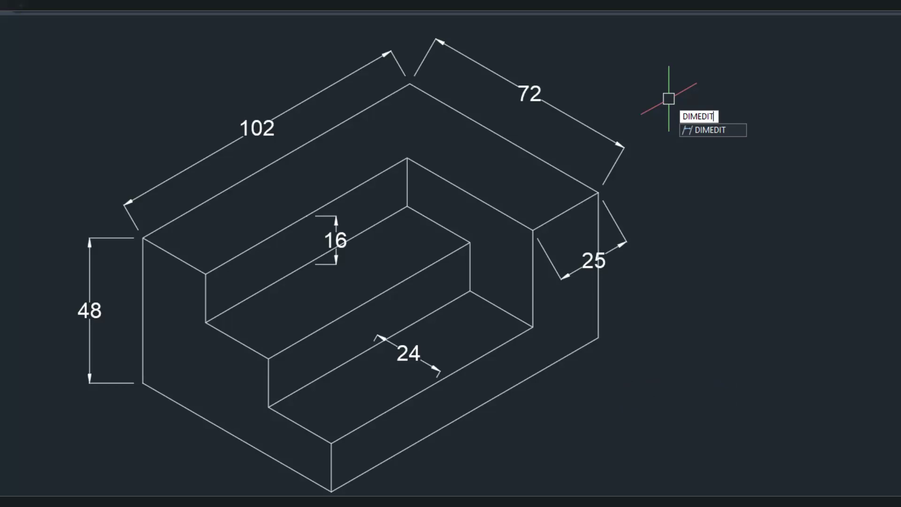
key("Return")
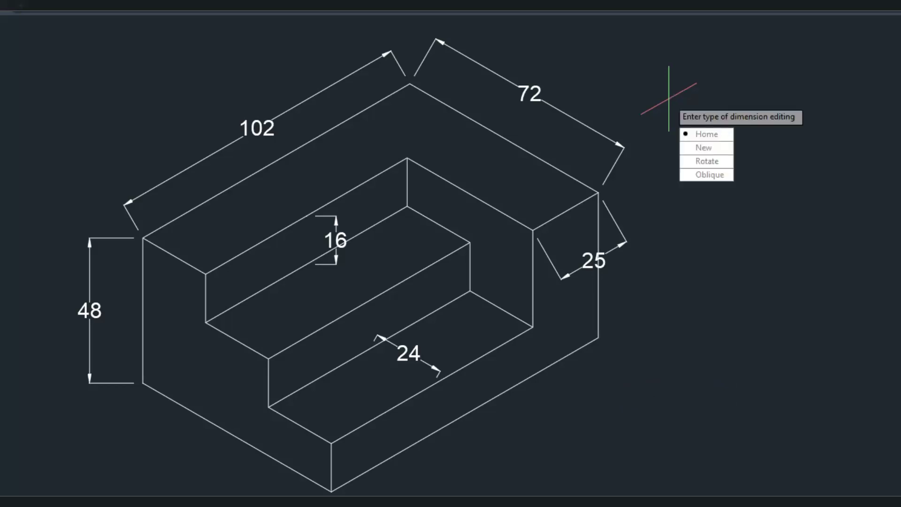
left_click(709, 178)
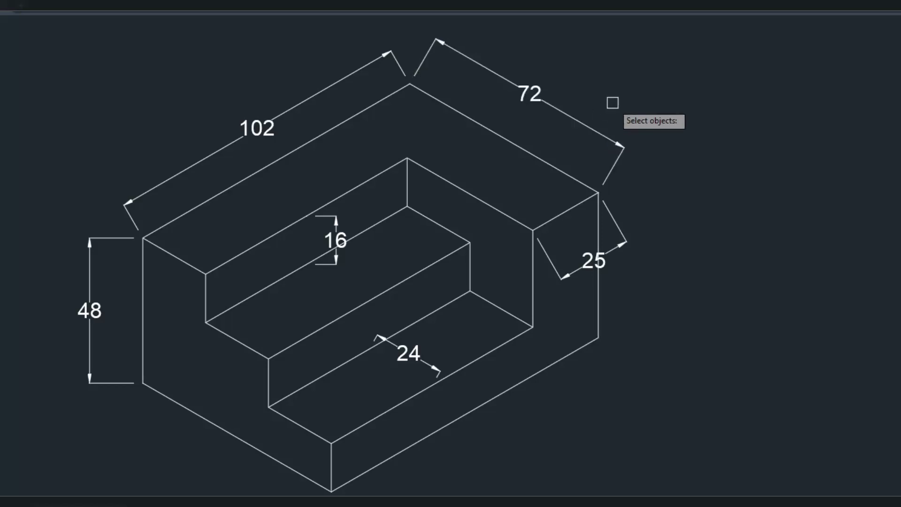
left_click(573, 117)
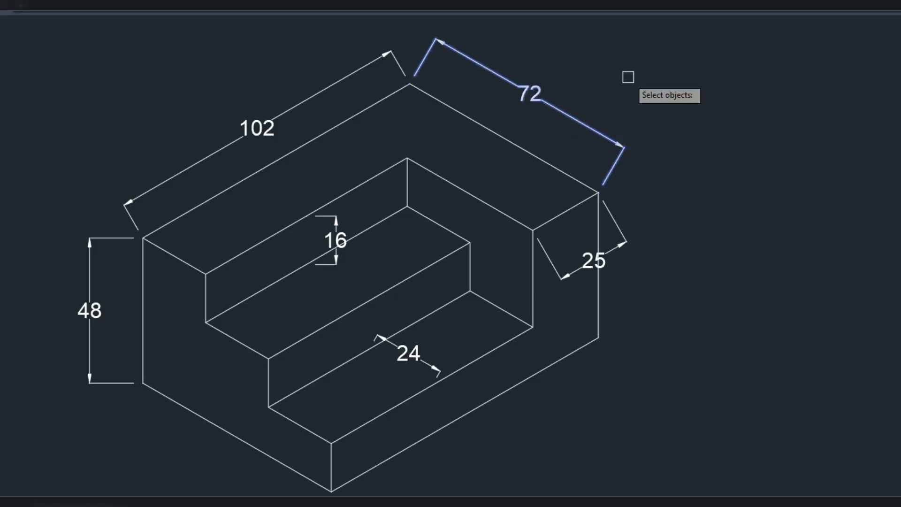
left_click(425, 362)
key("Return")
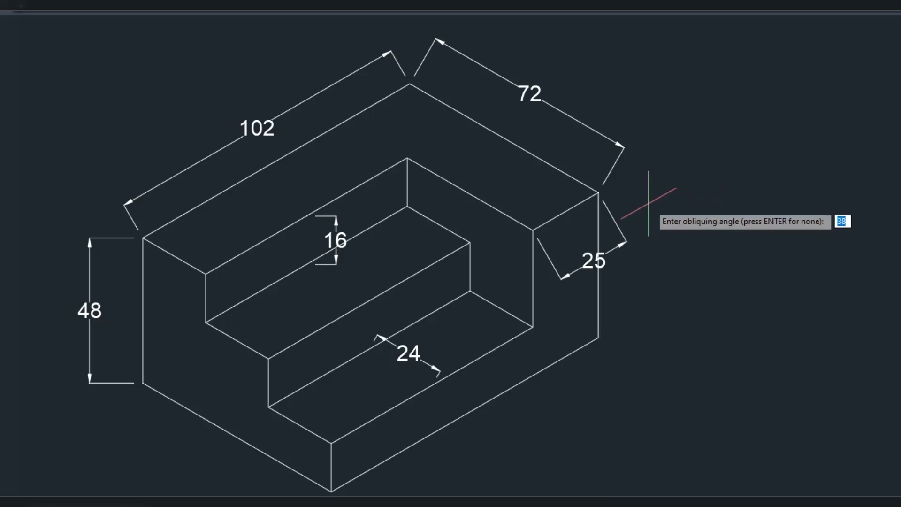
left_click(533, 230)
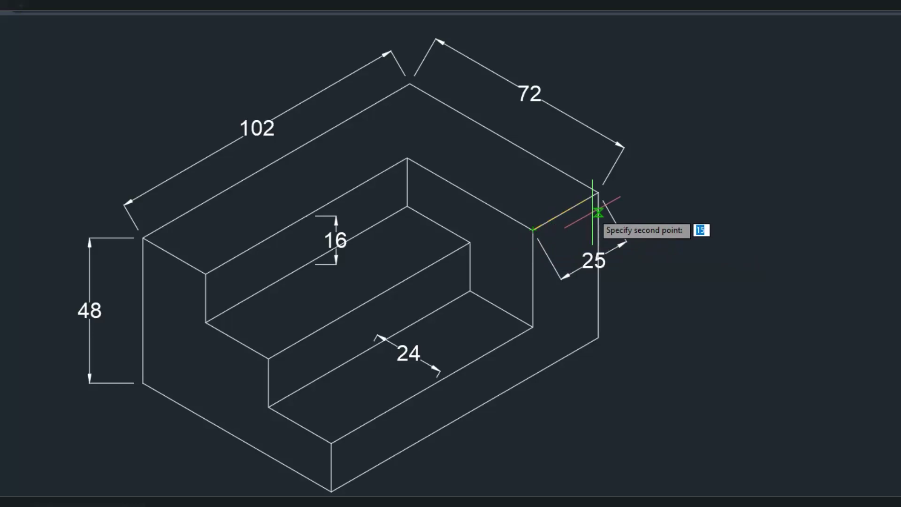
left_click(594, 196)
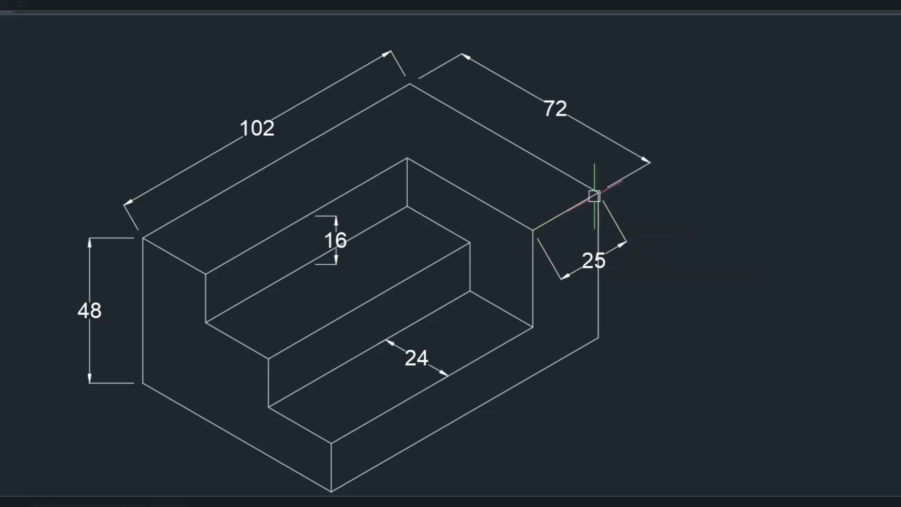
right_click(724, 175)
Oblique the 102 and 25 dimensions, taking the angle from the block's top-right isometric edge
left_click(755, 185)
left_click(819, 263)
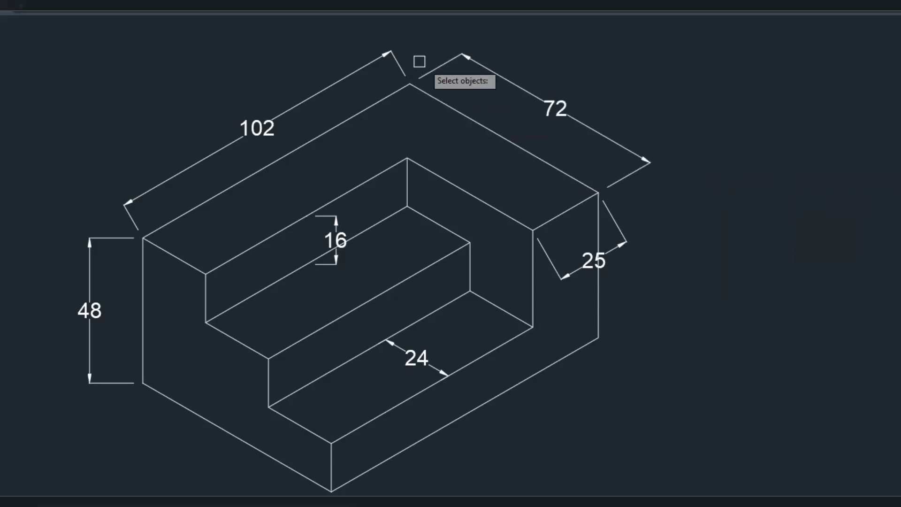
left_click(376, 57)
left_click(549, 260)
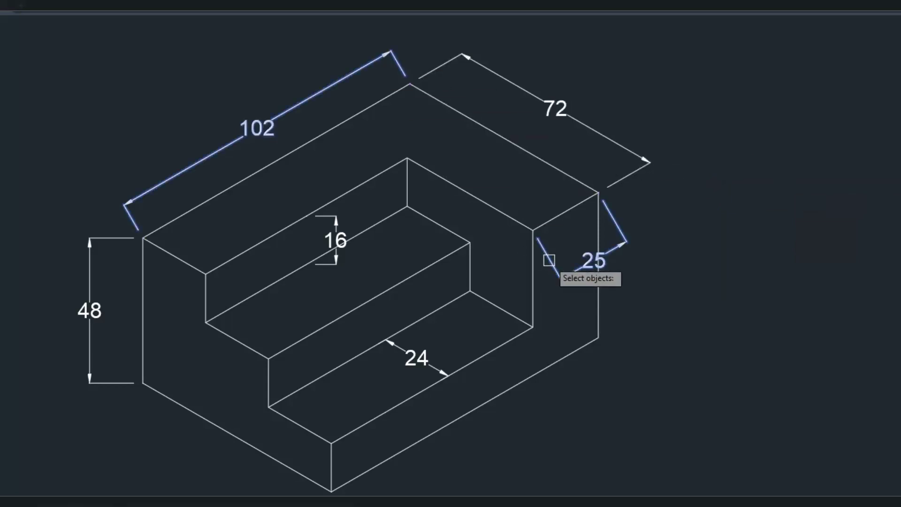
key("Return")
left_click(410, 83)
left_click(598, 193)
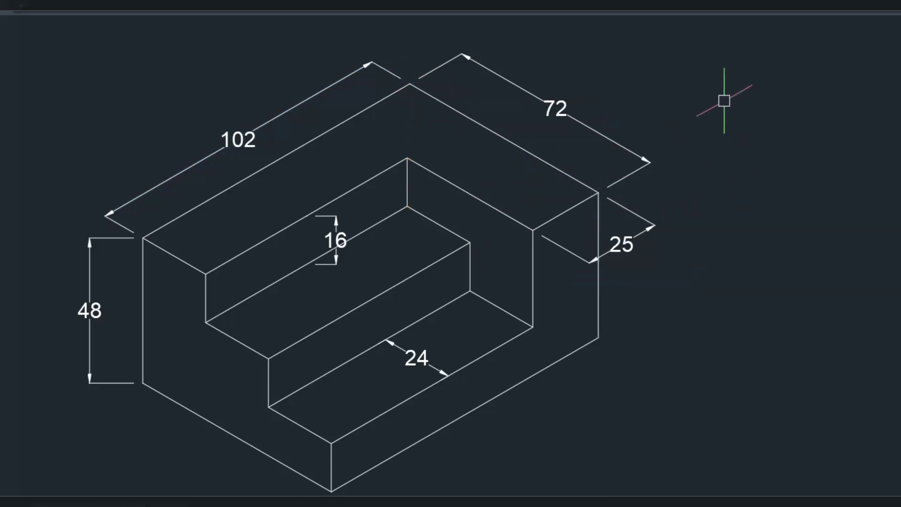
right_click(724, 100)
Oblique the 48 and 16 height dimensions with DIMEDIT's Oblique option
left_click(776, 121)
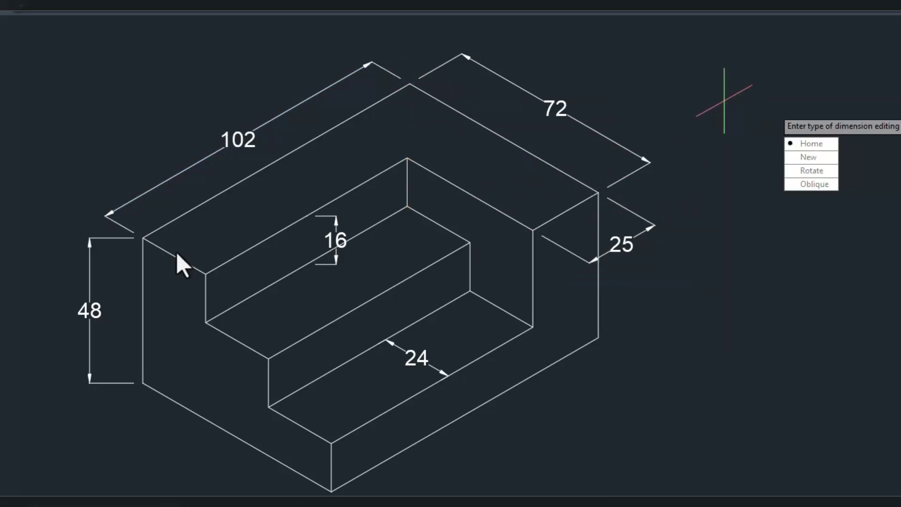
left_click(814, 184)
left_click(124, 236)
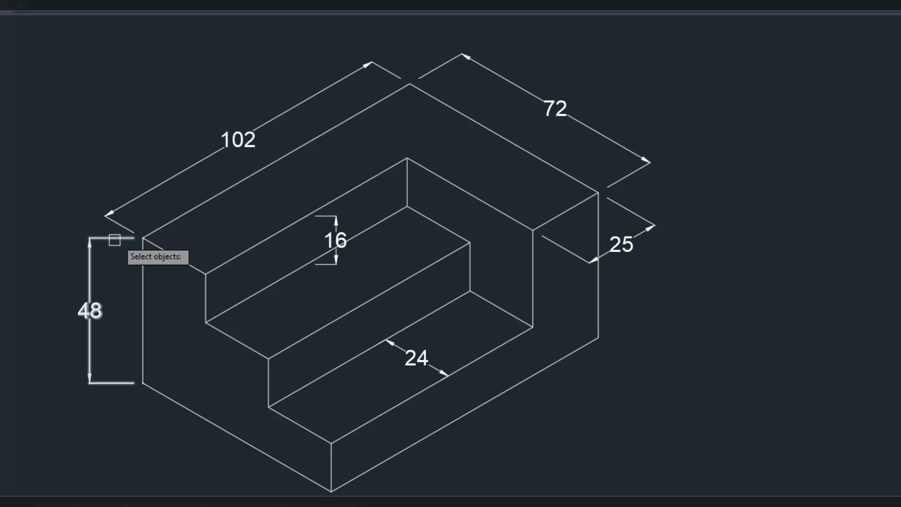
left_click(336, 227)
key("Return")
left_click(180, 258)
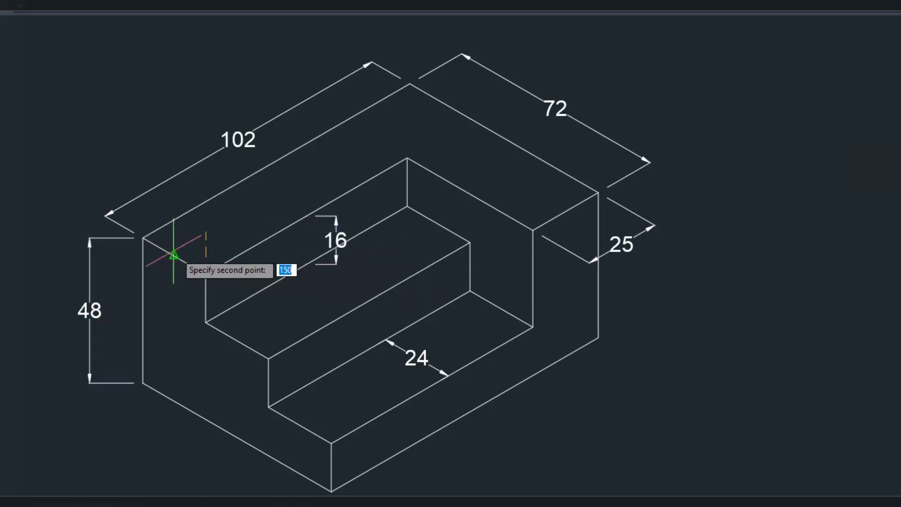
left_click(179, 258)
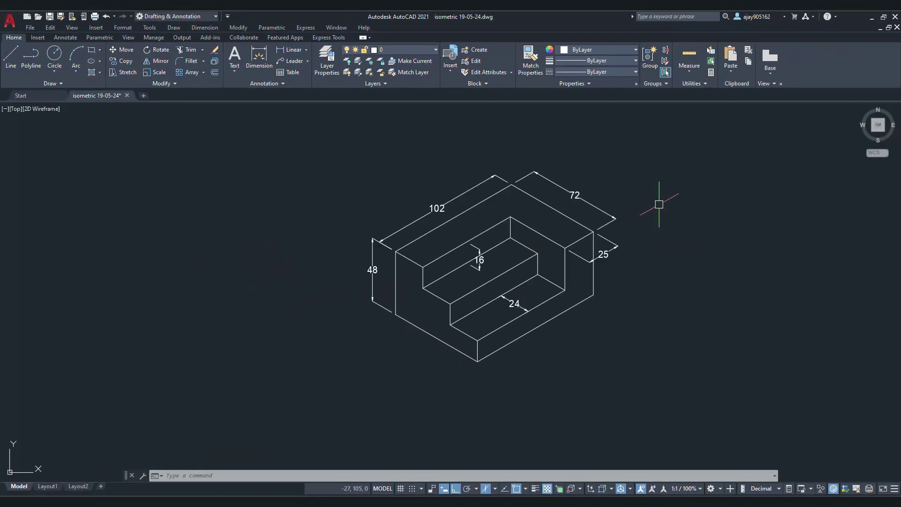